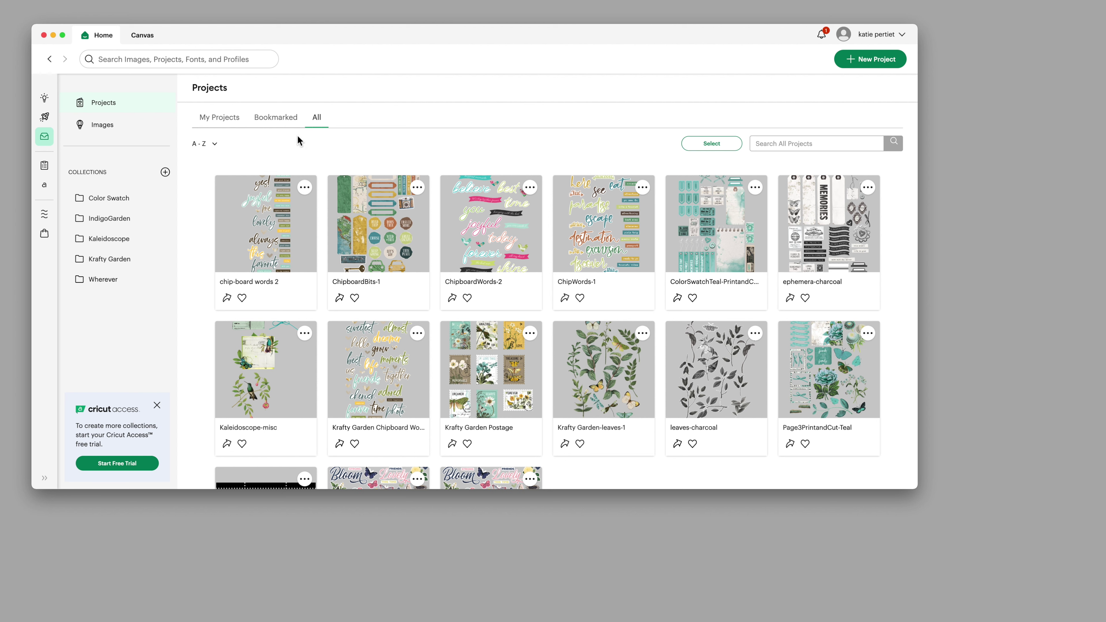
Filter the projects gallery to My Projects, sorted by Recently Added
{"action": "left_click", "coordinate": [220, 121]}
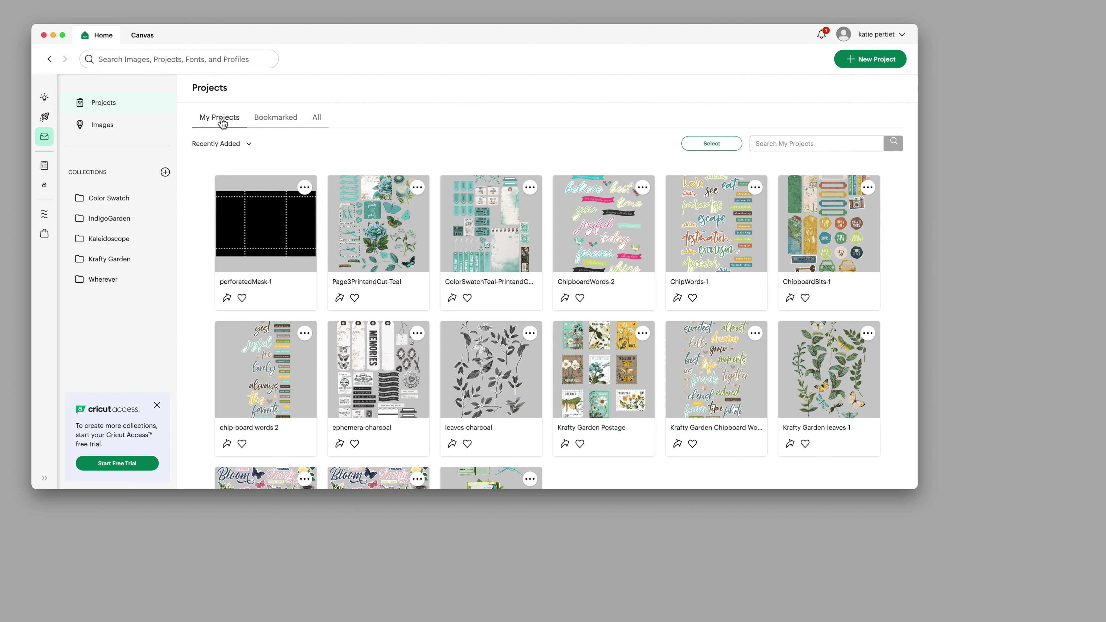
Start a new project and upload the green plant stem PNG as a 3.27 x 9.37 in flat graphic
{"action": "left_click", "coordinate": [857, 65]}
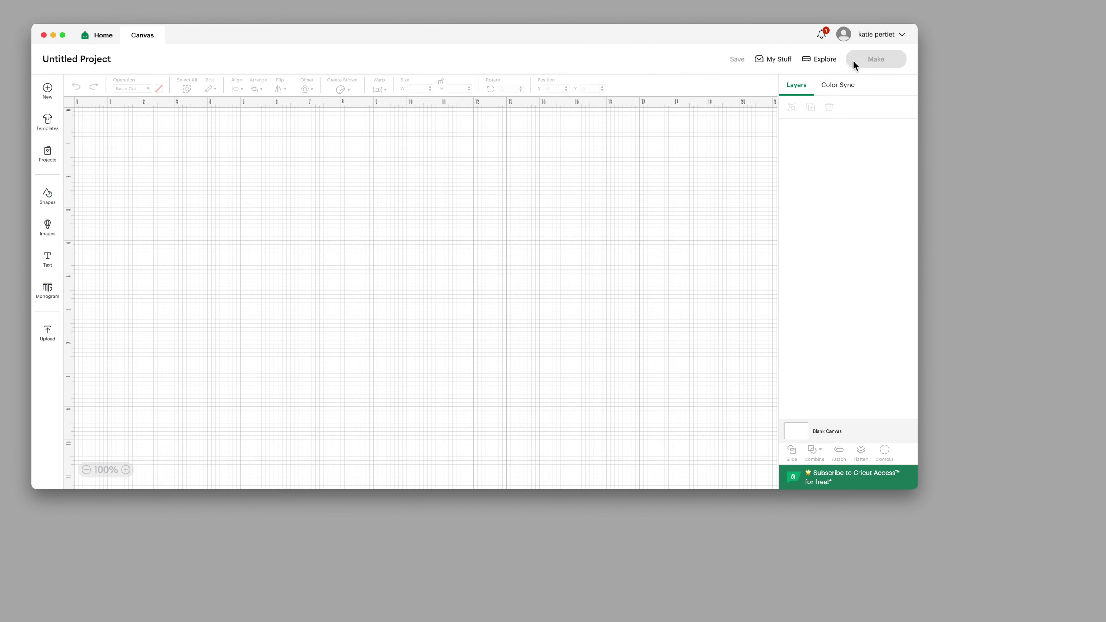
{"action": "left_click", "coordinate": [48, 334]}
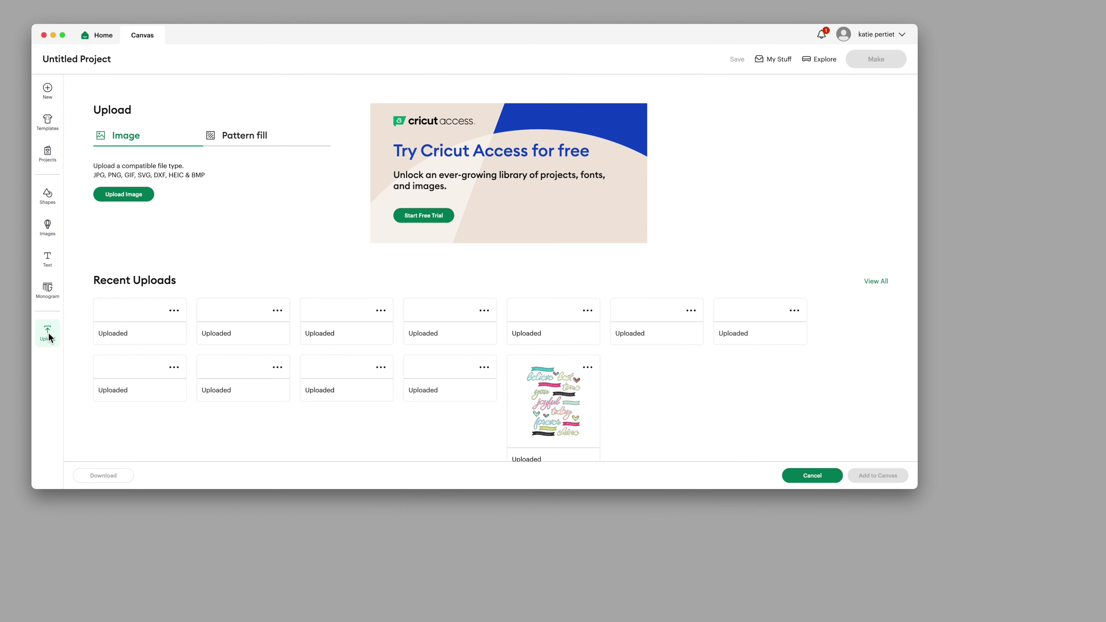
{"action": "left_click", "coordinate": [137, 193]}
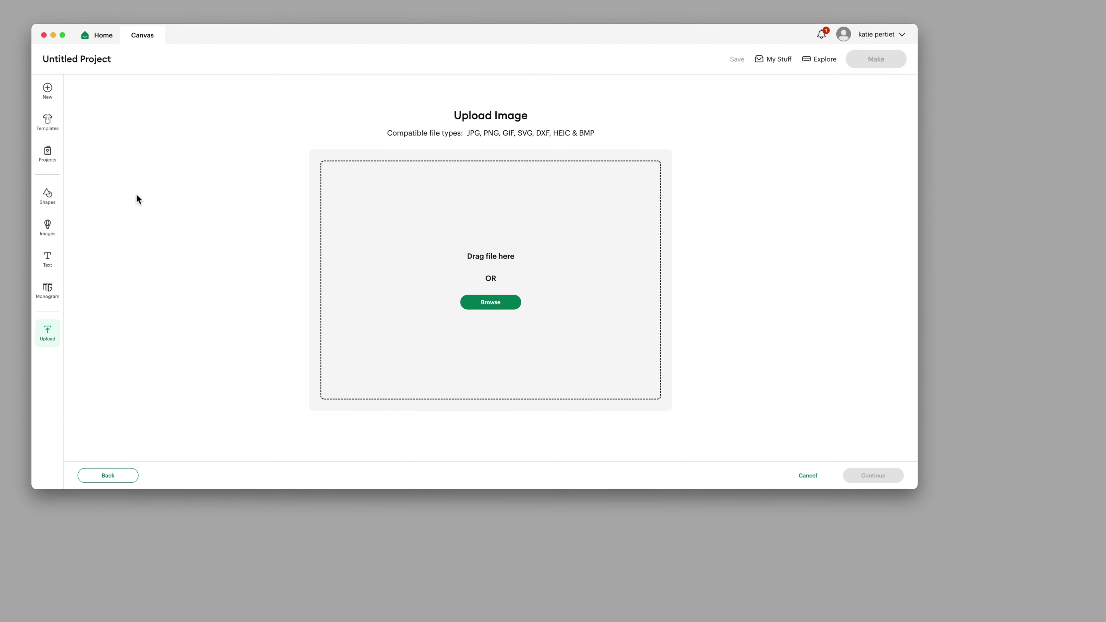
{"action": "left_click", "coordinate": [495, 303]}
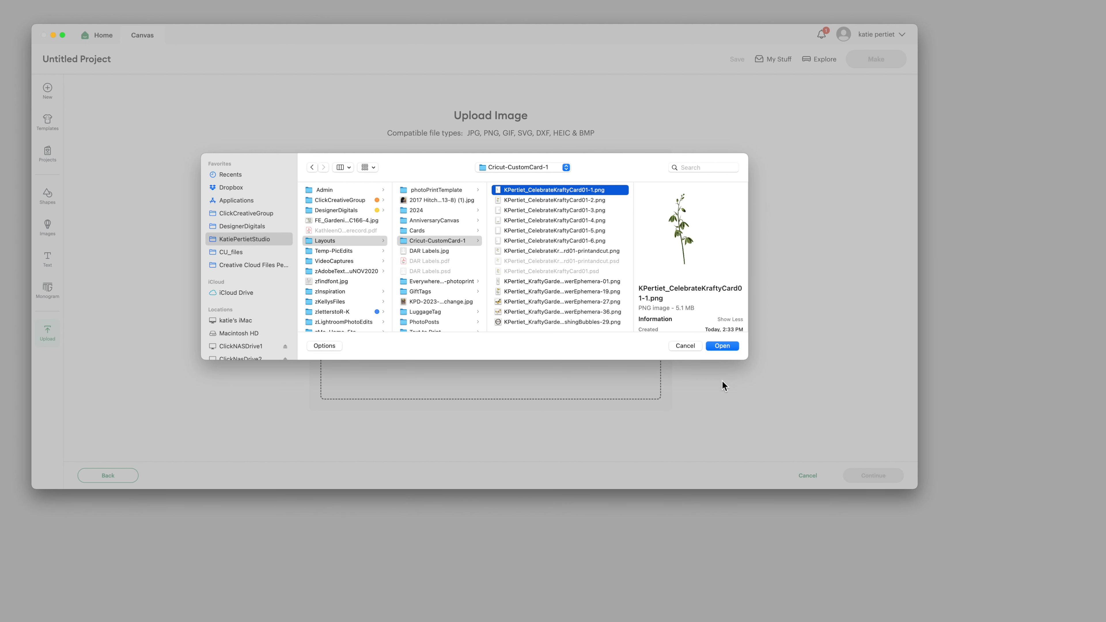
{"action": "left_click", "coordinate": [719, 346]}
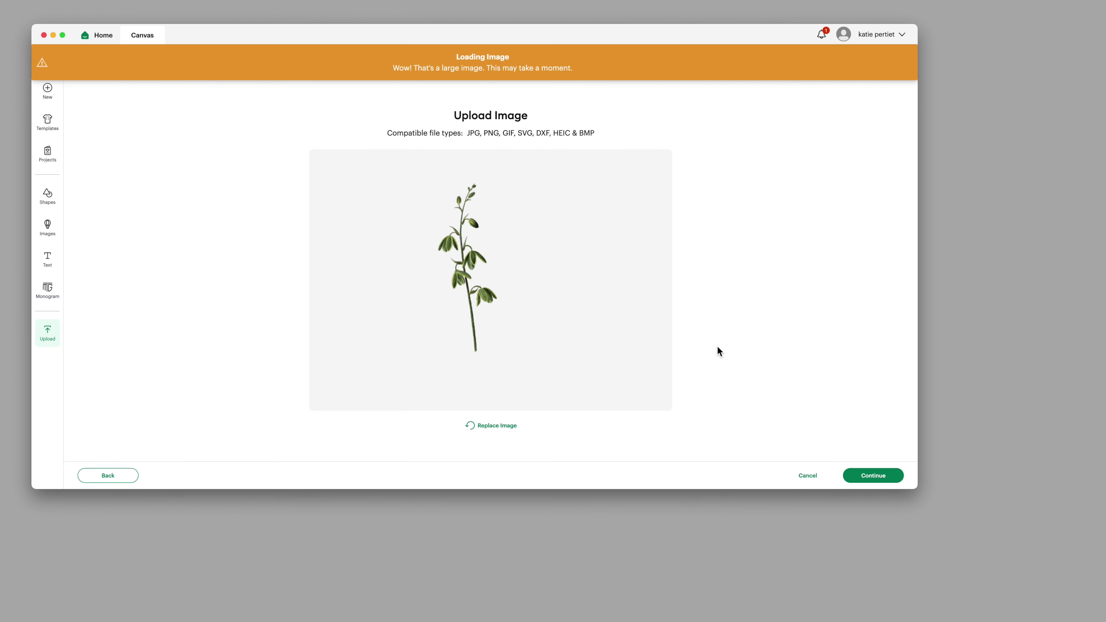
{"action": "left_click", "coordinate": [882, 478]}
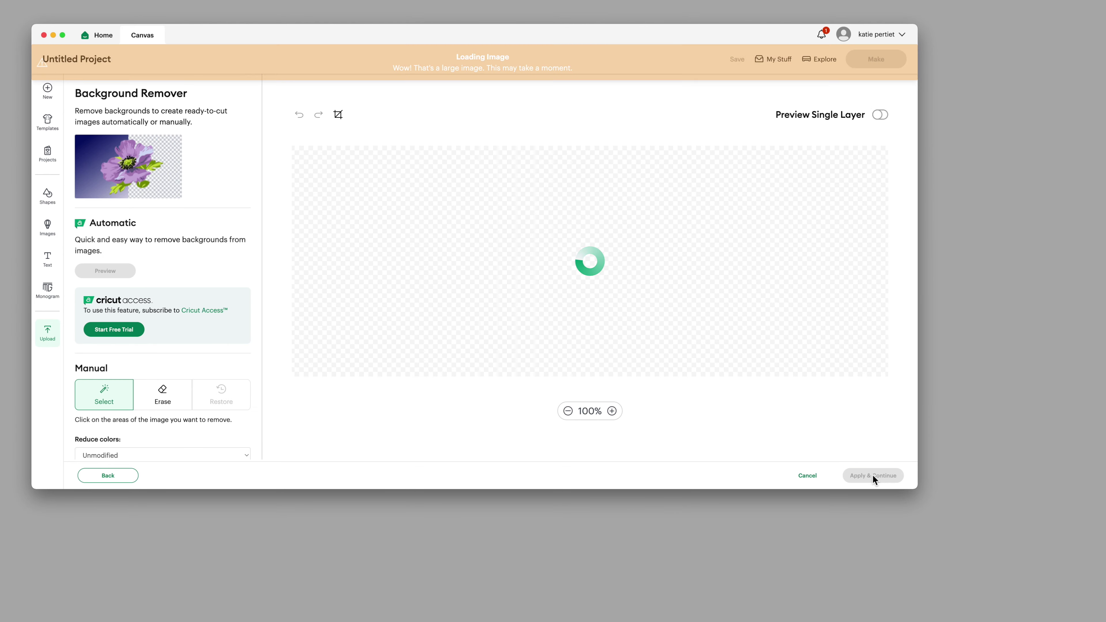
{"action": "left_click", "coordinate": [872, 480]}
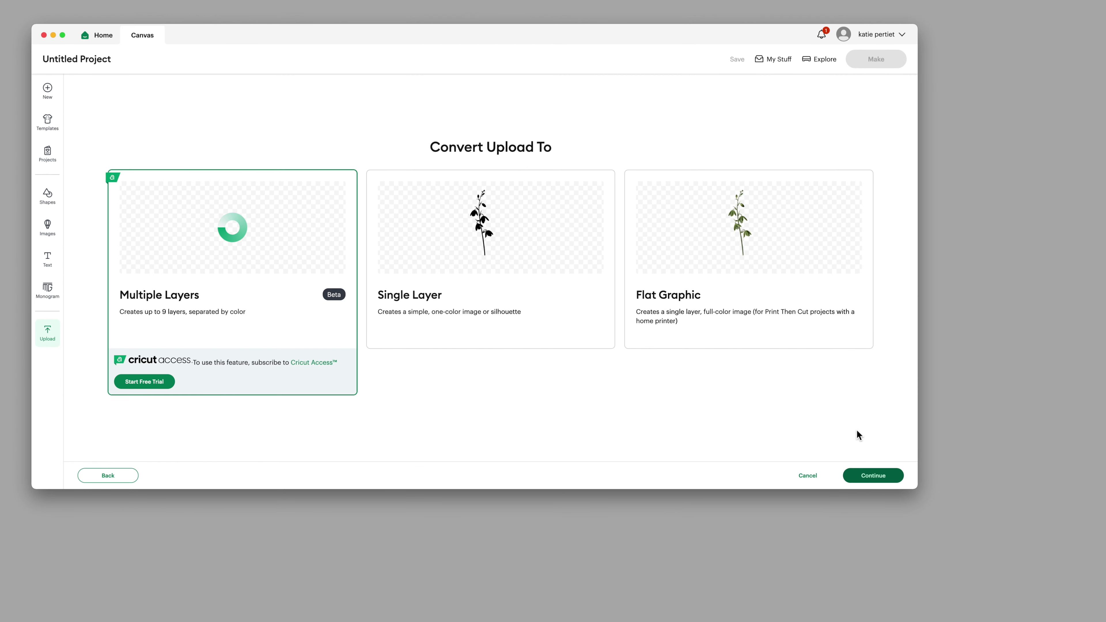
{"action": "left_click", "coordinate": [743, 250]}
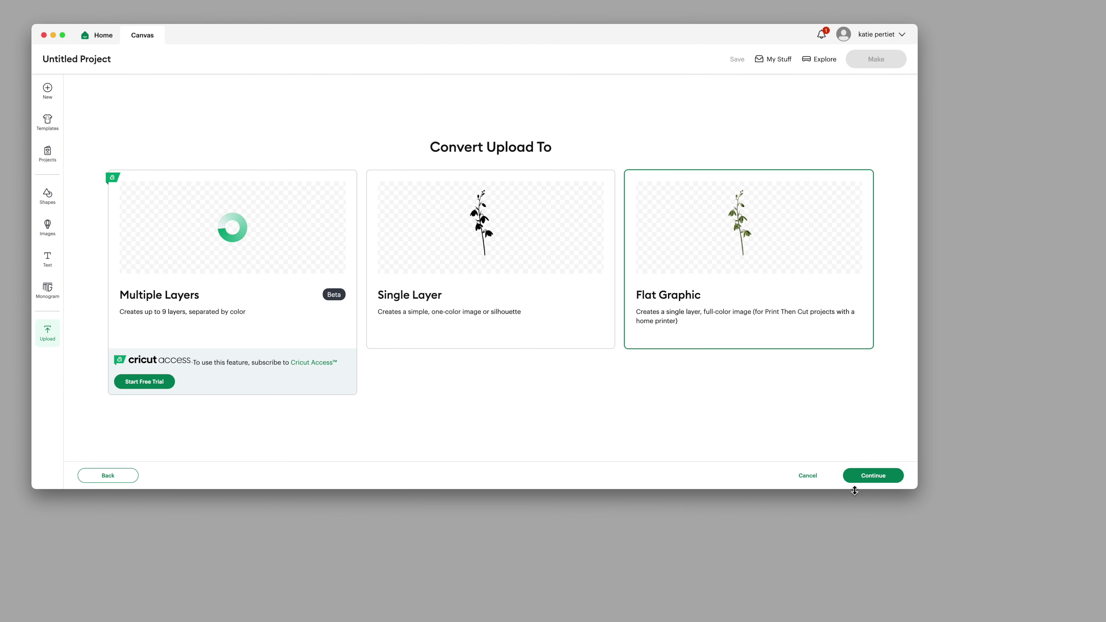
{"action": "left_click", "coordinate": [878, 479]}
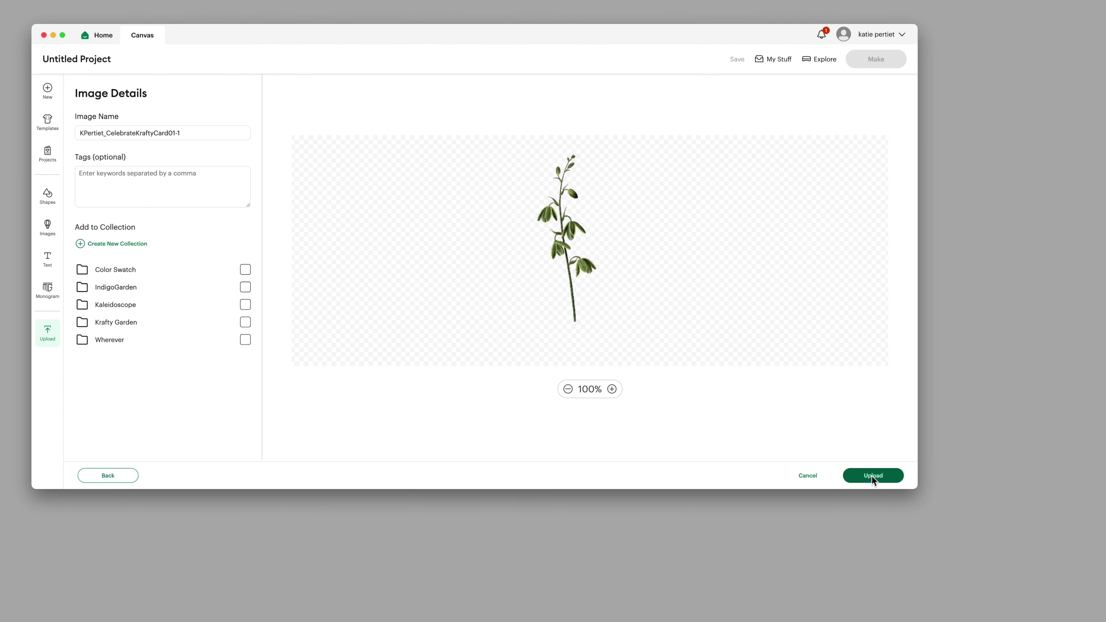
{"action": "left_click", "coordinate": [874, 476]}
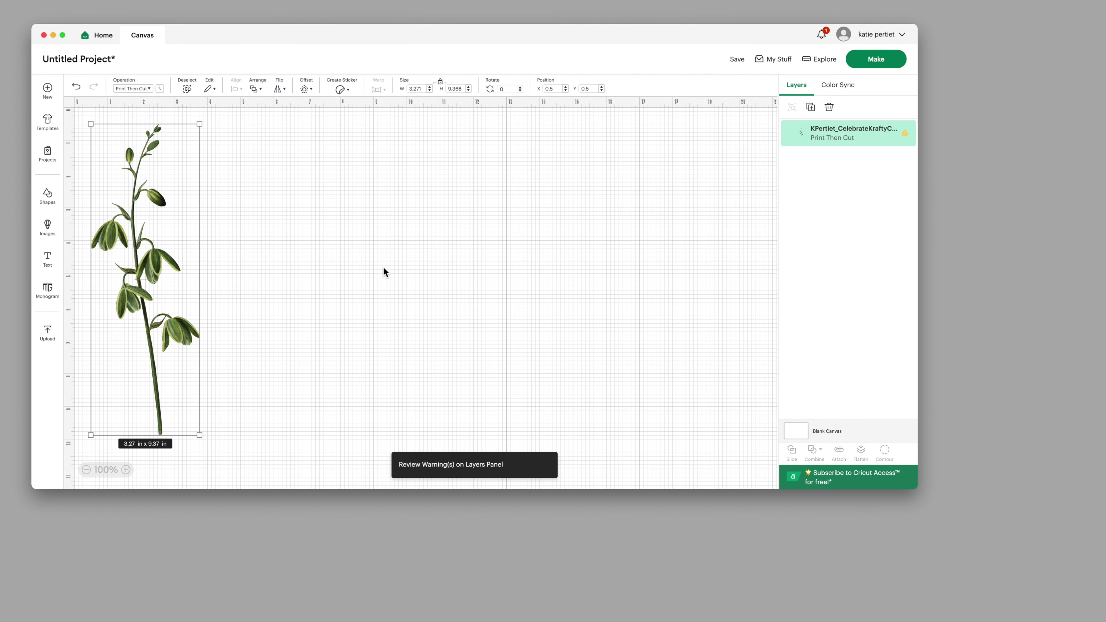
Move the plant stem to the mat's top-left corner and scale it to 1.63 x 4.67 in
{"action": "left_click_drag", "start_coordinate": [165, 393], "coordinate": [157, 387]}
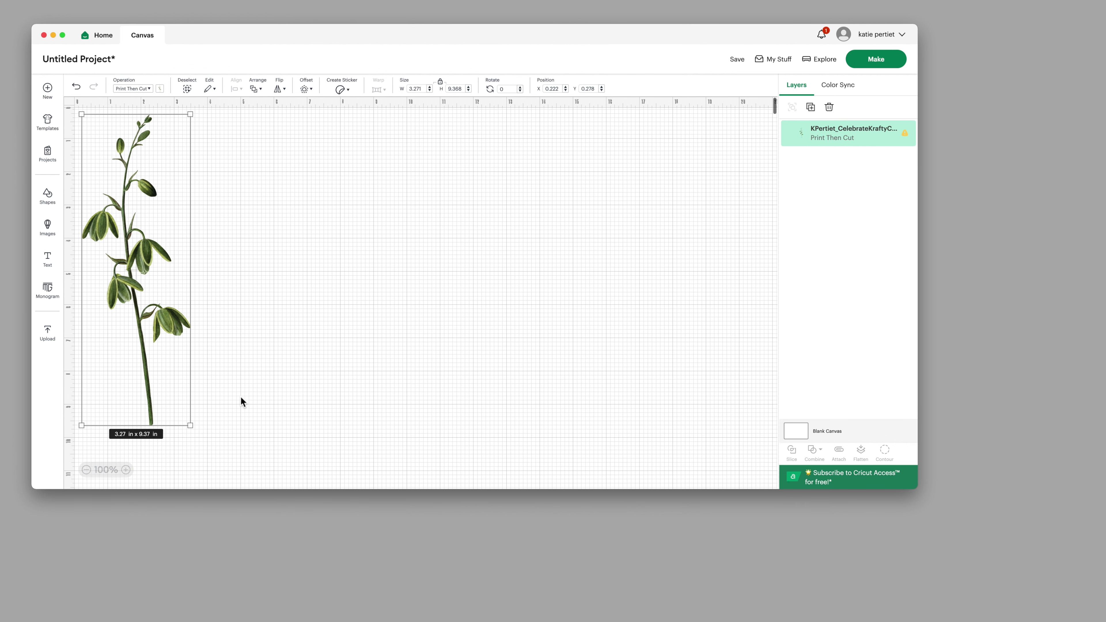
{"action": "scroll", "coordinate": [237, 409], "scroll_direction": "down", "scroll_amount": 1}
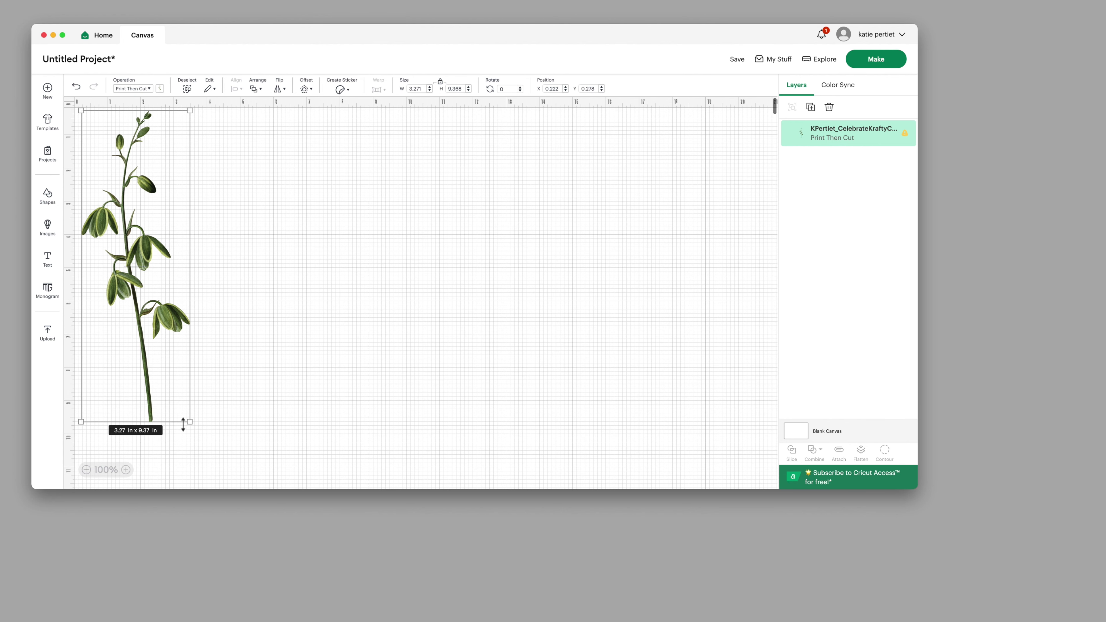
{"action": "scroll", "coordinate": [205, 433], "scroll_direction": "down", "scroll_amount": 1}
{"action": "scroll", "coordinate": [199, 431], "scroll_direction": "up", "scroll_amount": 1}
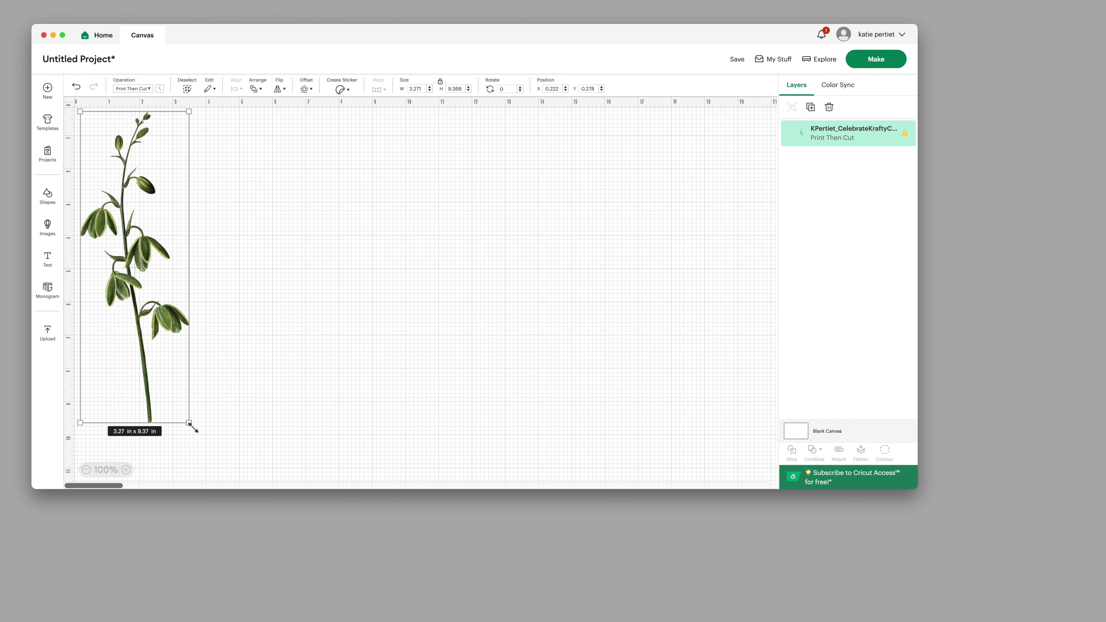
{"action": "scroll", "coordinate": [193, 429], "scroll_direction": "down", "scroll_amount": 1}
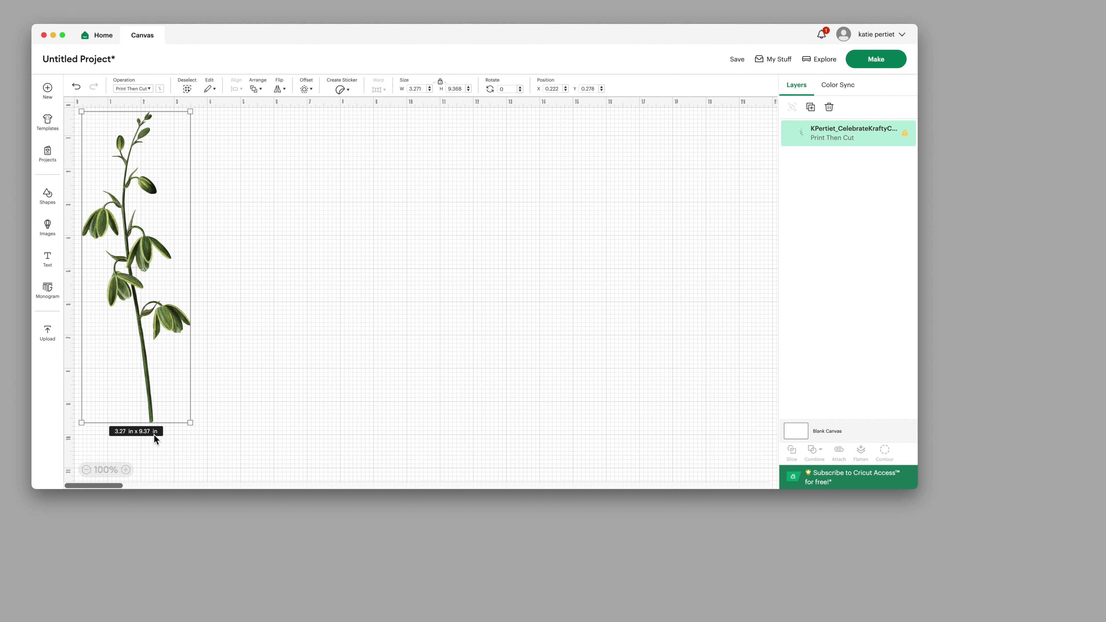
{"action": "left_click_drag", "start_coordinate": [190, 423], "coordinate": [138, 236]}
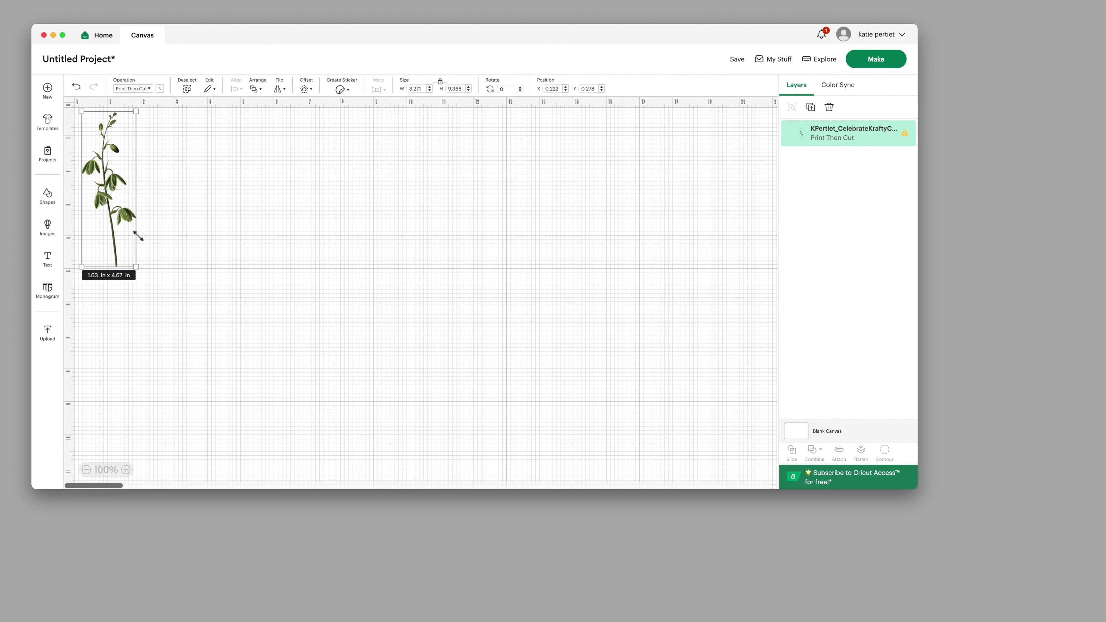
Browse for and open the second plant PNG, the yellow wildflower, for upload
{"action": "left_click", "coordinate": [164, 261]}
{"action": "left_click", "coordinate": [47, 333]}
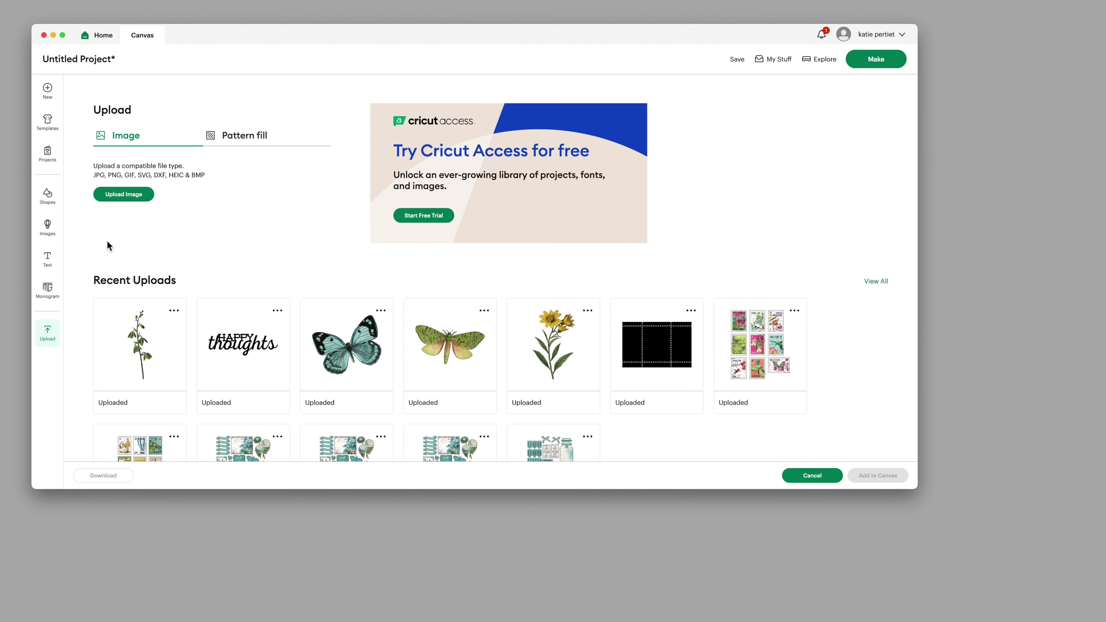
{"action": "left_click", "coordinate": [122, 200]}
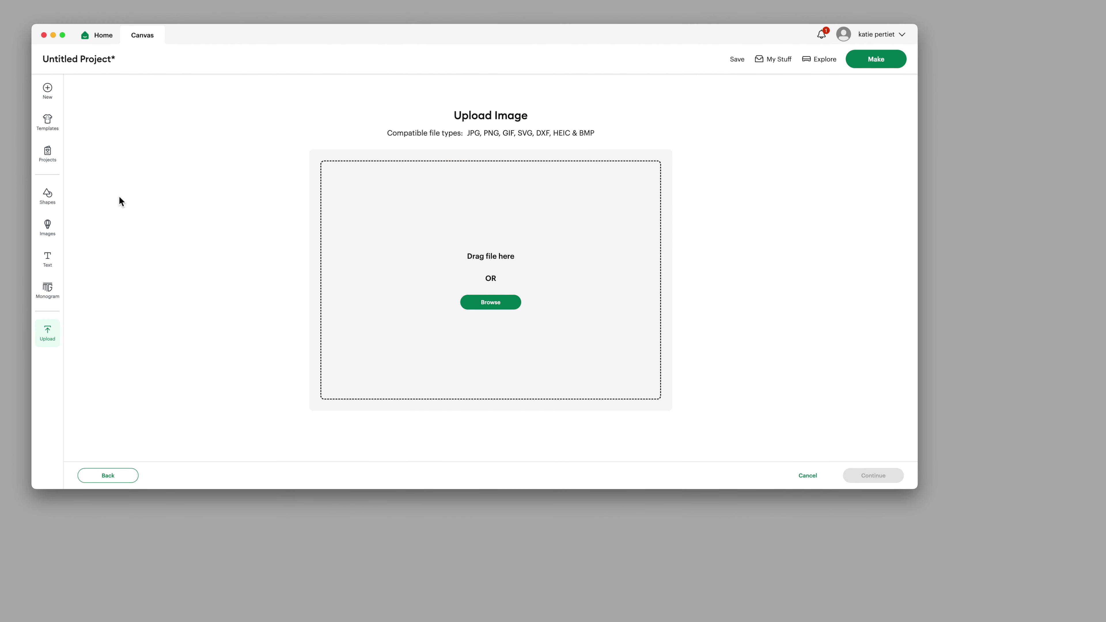
{"action": "left_click", "coordinate": [490, 304]}
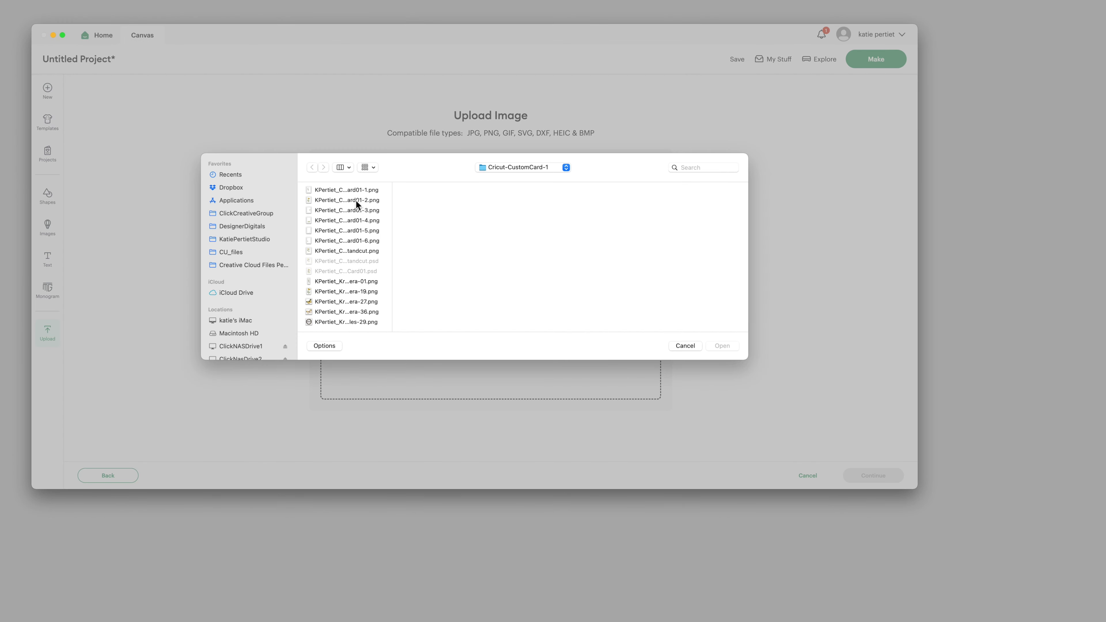
{"action": "left_click", "coordinate": [356, 199]}
{"action": "double_click", "coordinate": [357, 199]}
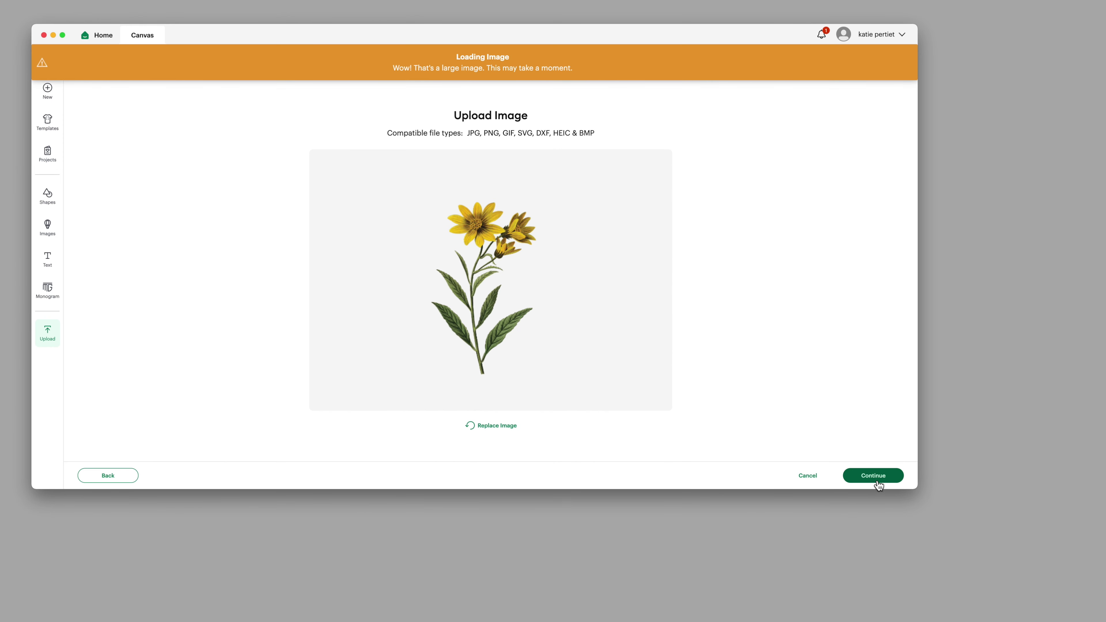
Upload the wildflower as a flat graphic, resize it to 2.8 x 4.62 in, and place it beside the stem
{"action": "left_click", "coordinate": [875, 478]}
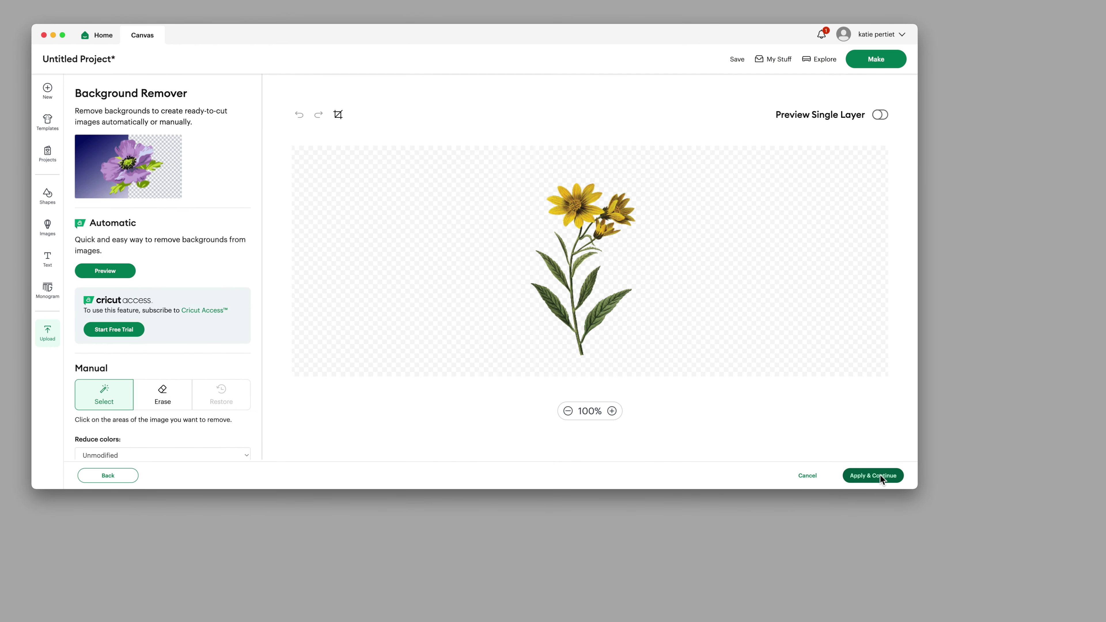
{"action": "left_click", "coordinate": [871, 476]}
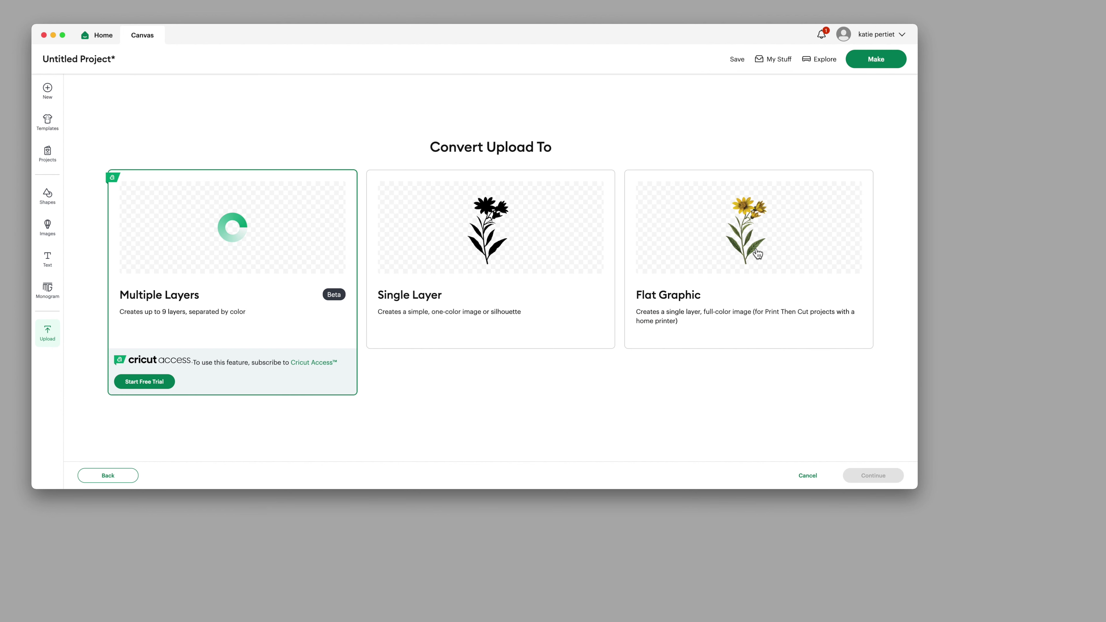
{"action": "left_click", "coordinate": [810, 267]}
{"action": "left_click", "coordinate": [872, 477]}
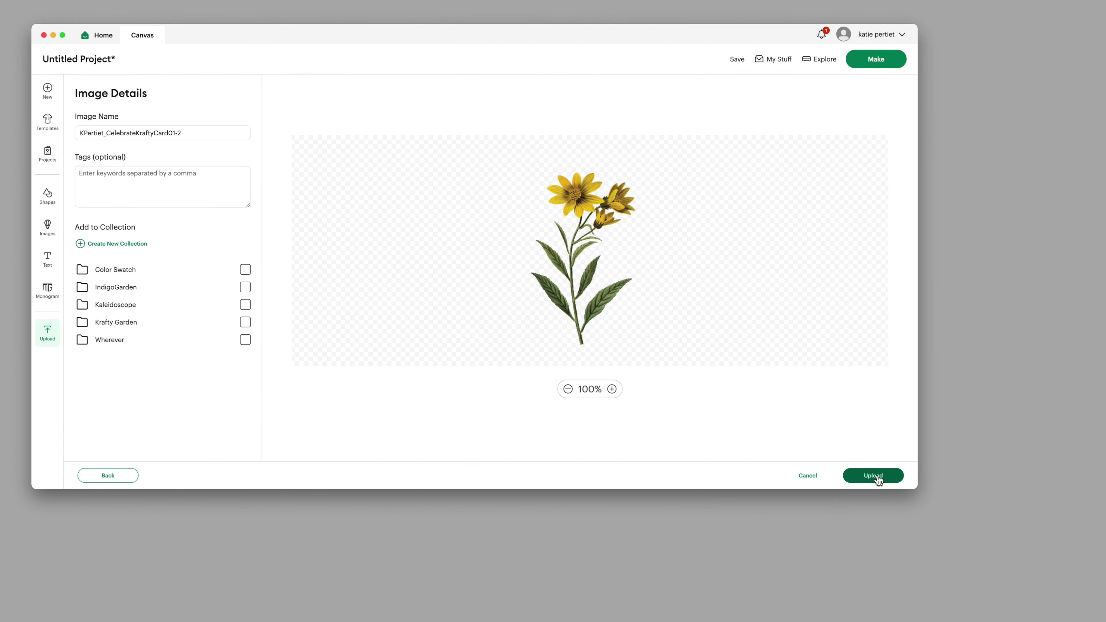
{"action": "left_click", "coordinate": [868, 479]}
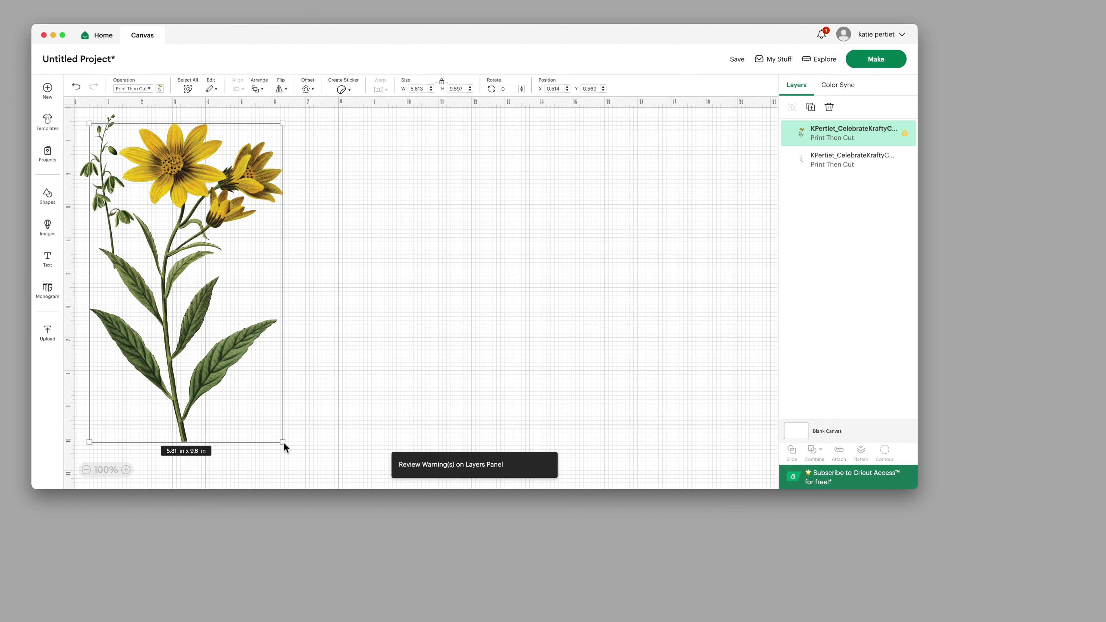
{"action": "left_click_drag", "start_coordinate": [283, 443], "coordinate": [176, 280]}
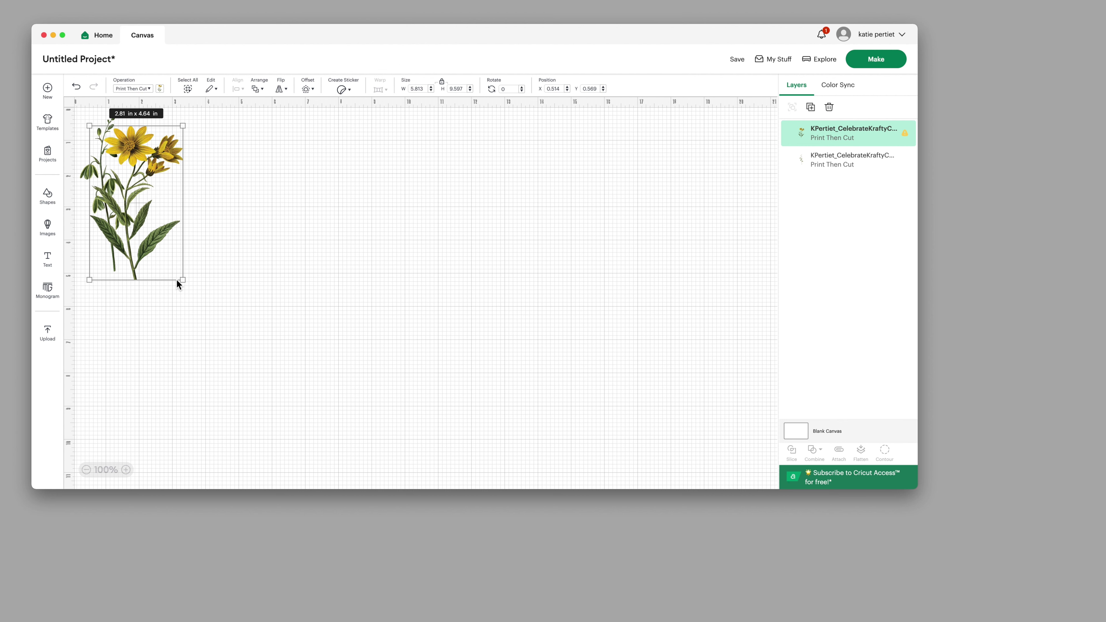
{"action": "left_click_drag", "start_coordinate": [156, 253], "coordinate": [193, 271]}
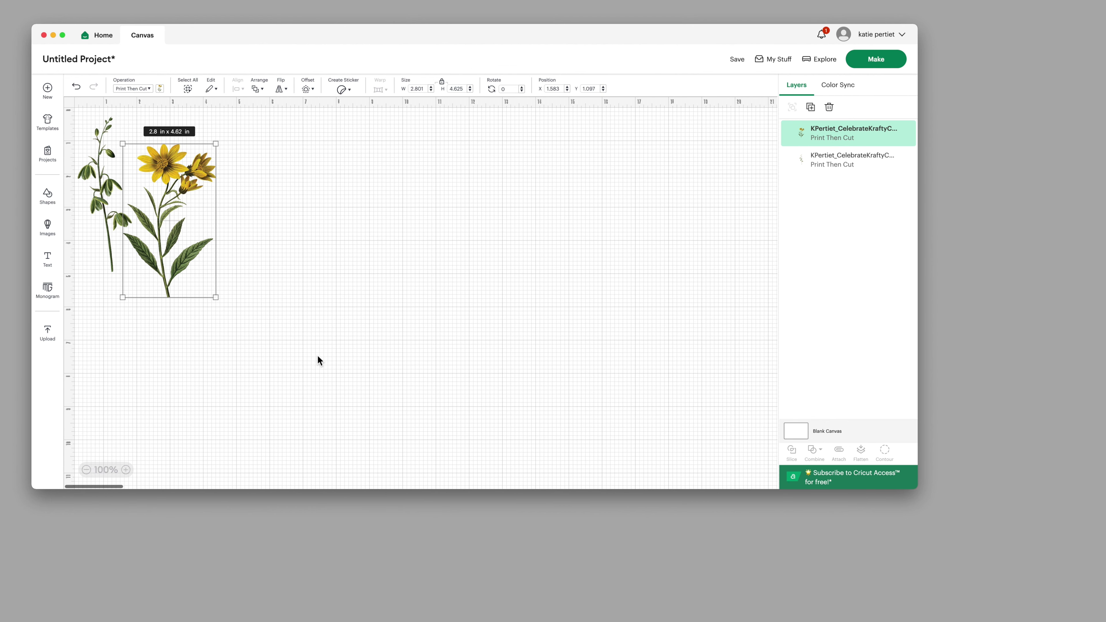
Upload the 01-3 butterfly PNG as a flat graphic onto the canvas
{"action": "left_click", "coordinate": [50, 337]}
{"action": "left_click", "coordinate": [116, 195]}
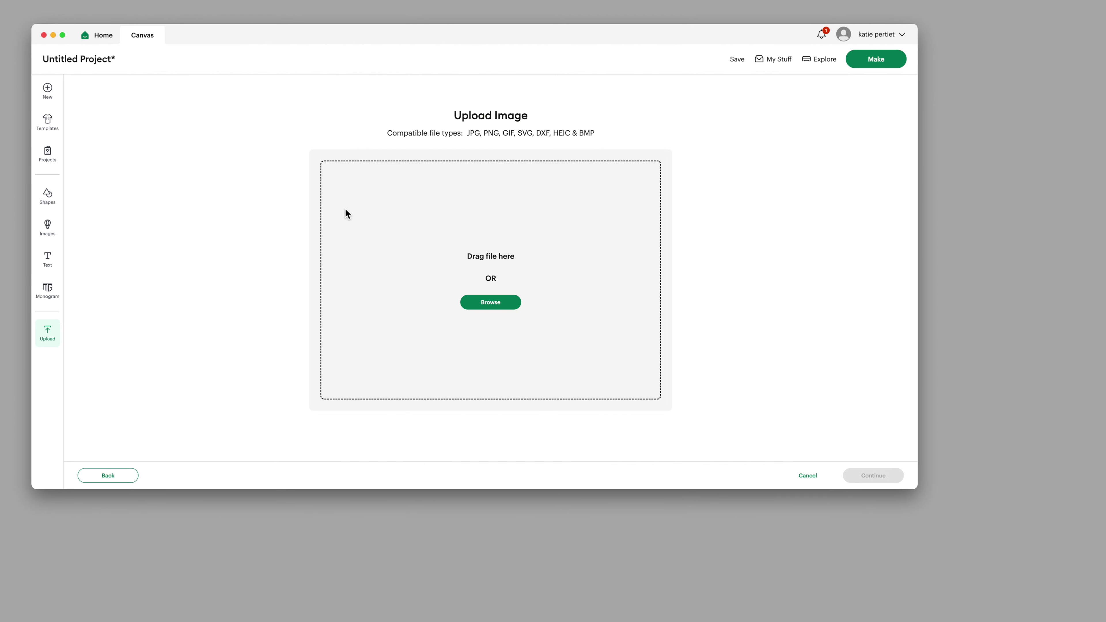
{"action": "left_click", "coordinate": [490, 305]}
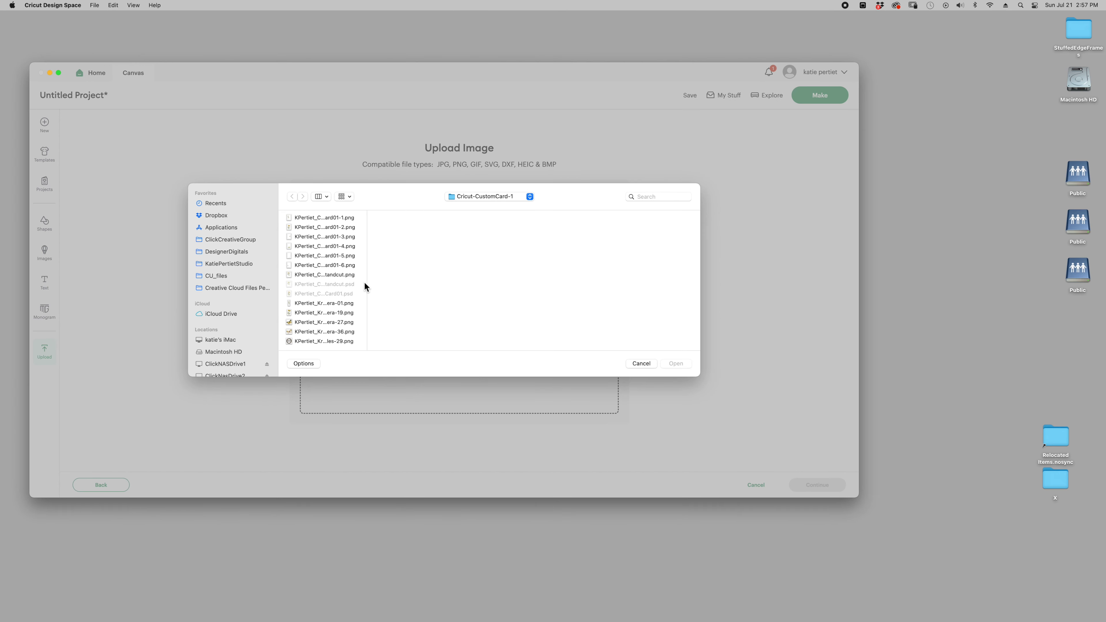
{"action": "left_click", "coordinate": [334, 238]}
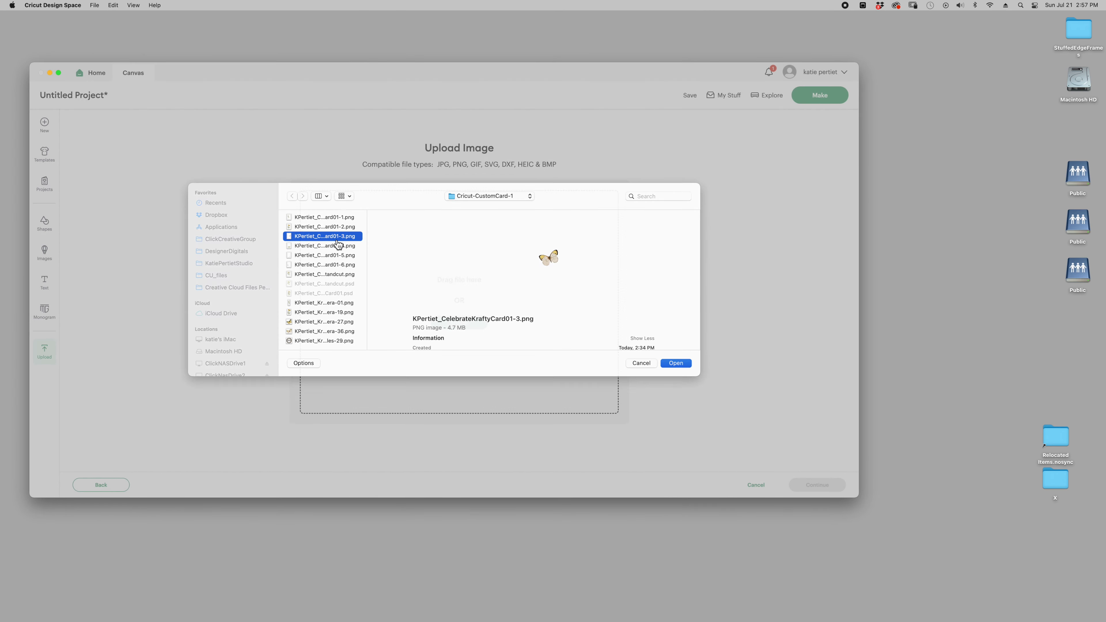
{"action": "key", "text": "Return"}
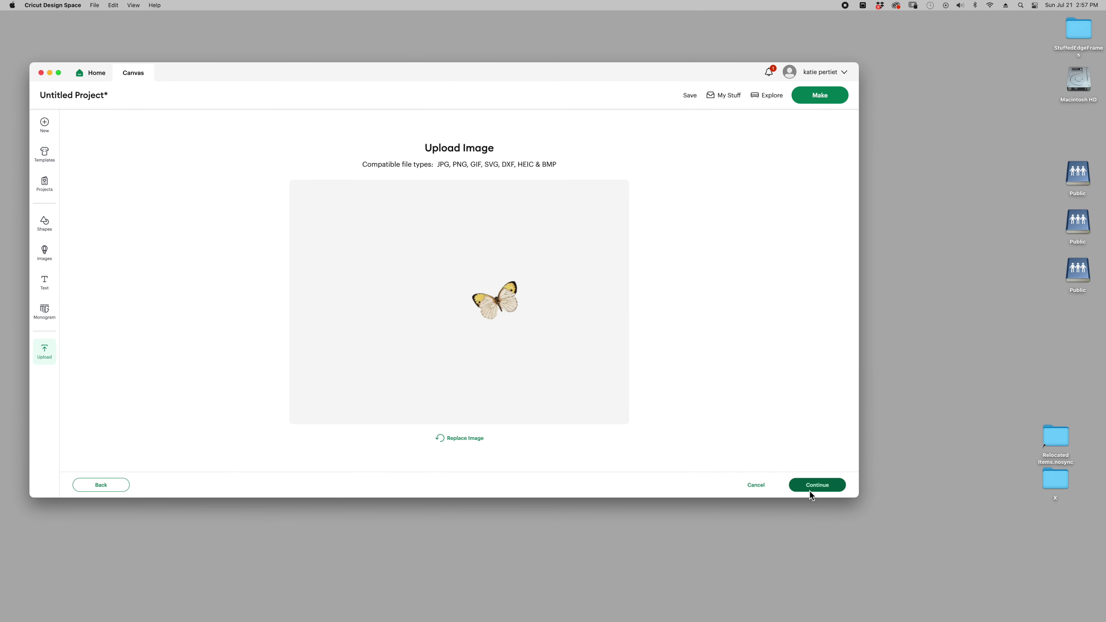
{"action": "left_click", "coordinate": [810, 488]}
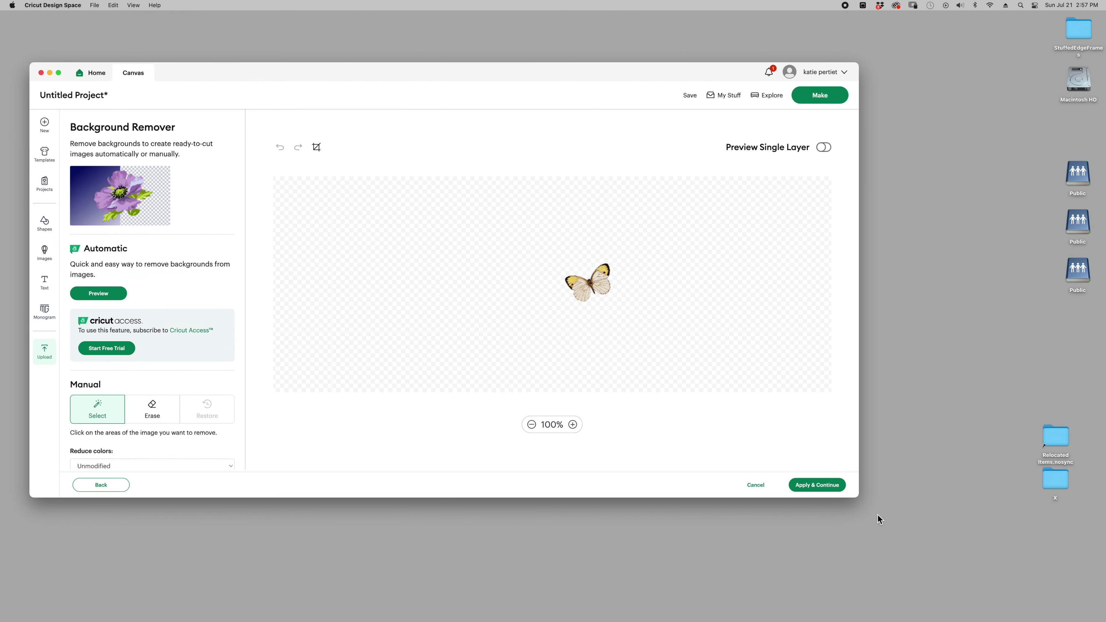
{"action": "left_click", "coordinate": [836, 485]}
{"action": "left_click", "coordinate": [734, 280]}
{"action": "left_click", "coordinate": [816, 485]}
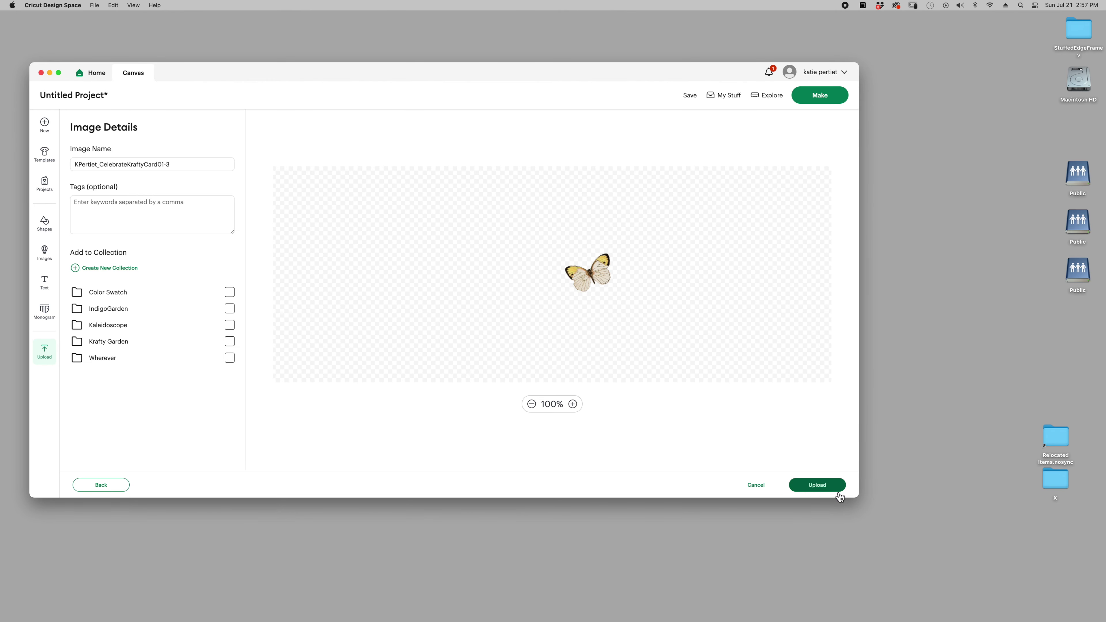
{"action": "left_click", "coordinate": [817, 485]}
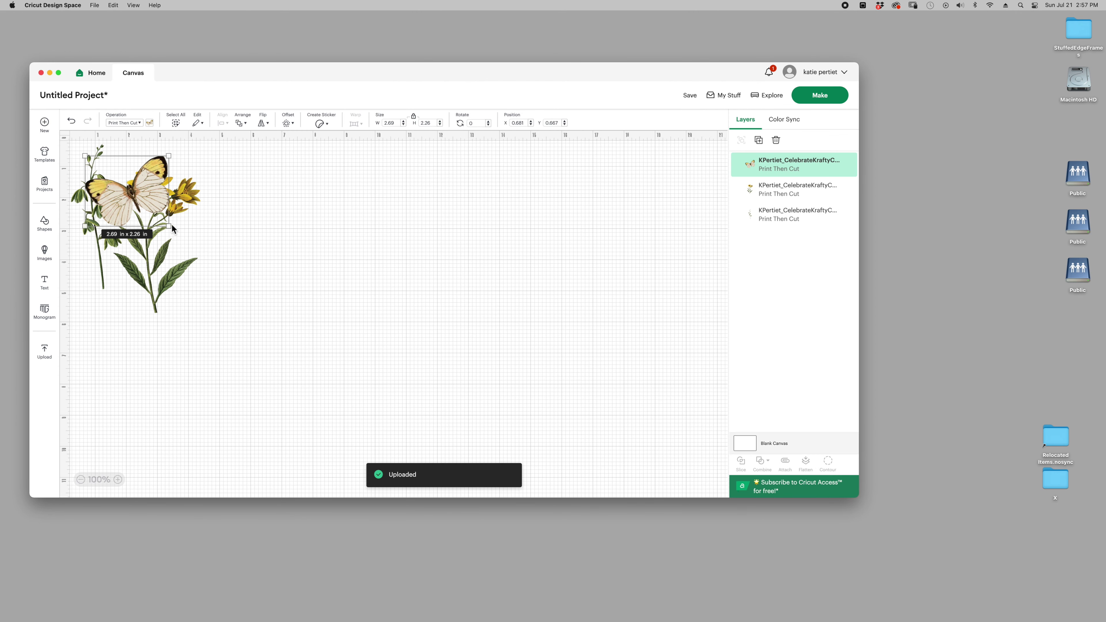
Shrink the butterfly to 1.357 x 1.14 in beside the yellow flowers
{"action": "left_click_drag", "start_coordinate": [171, 229], "coordinate": [125, 208]}
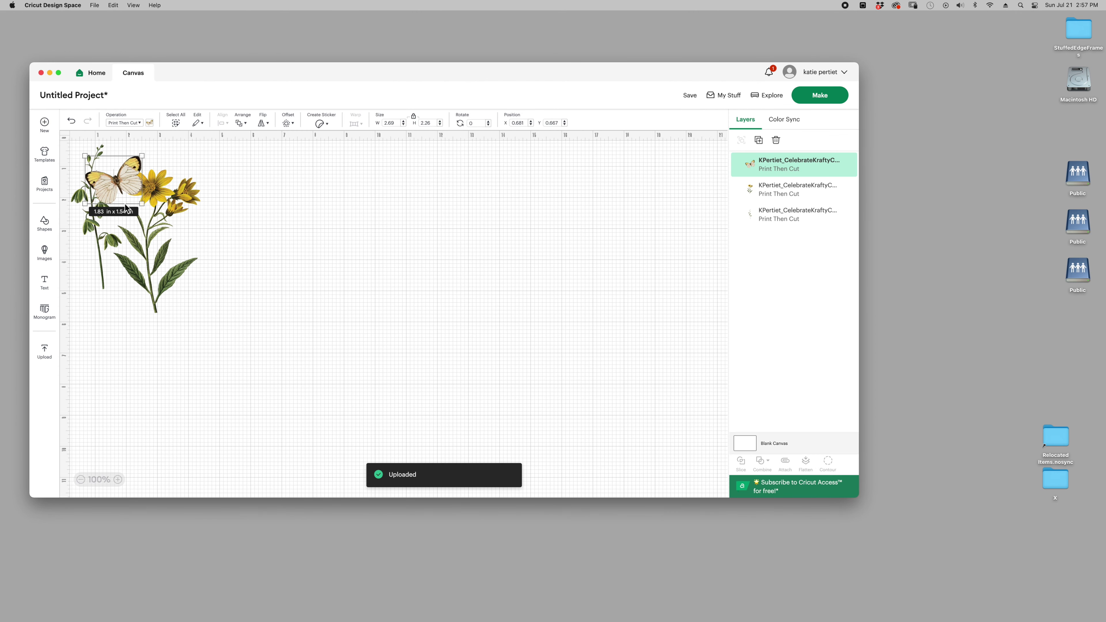
{"action": "key", "text": "super+z"}
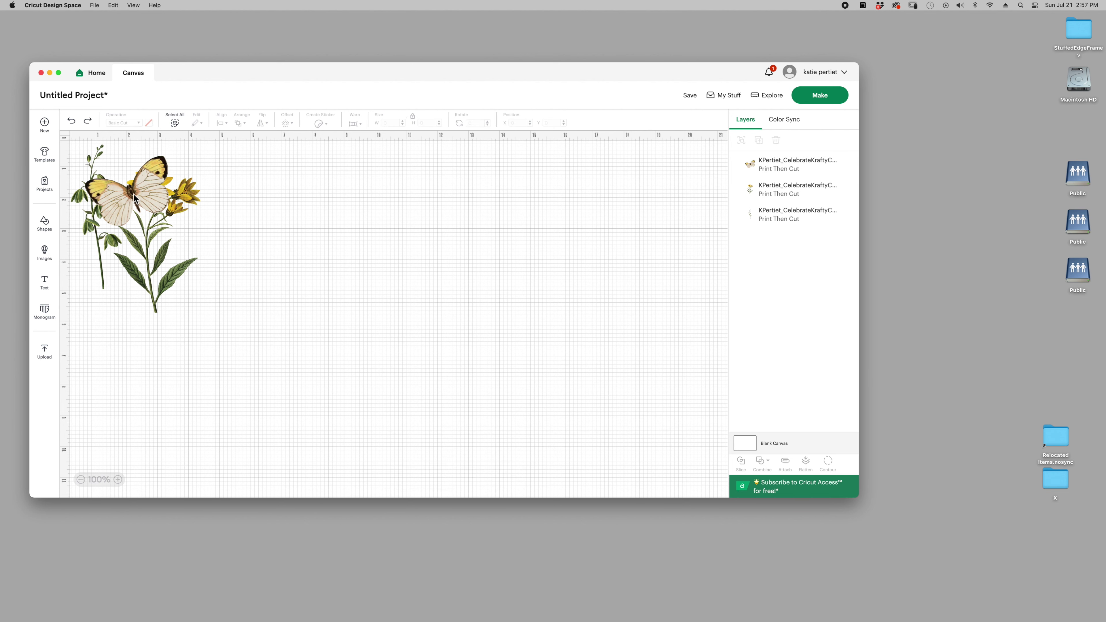
{"action": "left_click", "coordinate": [134, 198]}
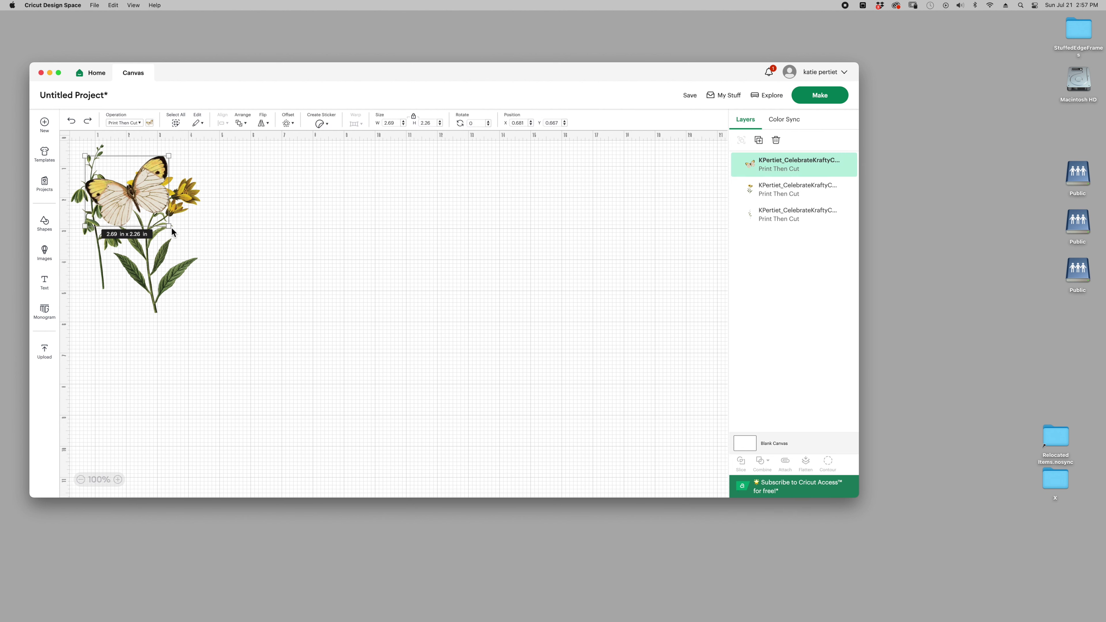
{"action": "left_click_drag", "start_coordinate": [173, 232], "coordinate": [133, 199]}
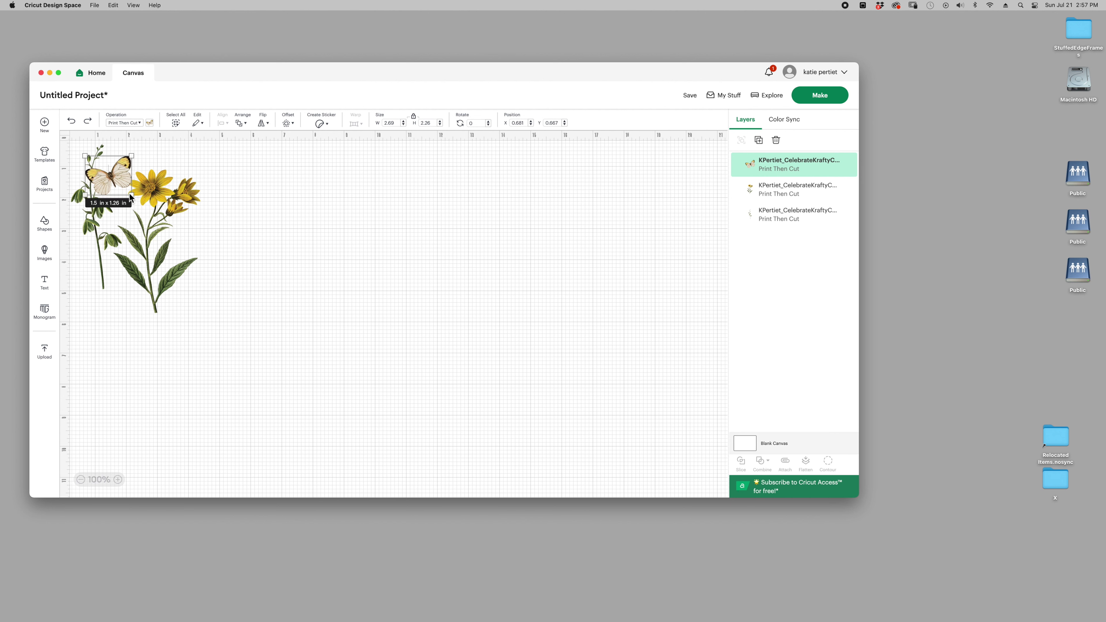
{"action": "left_click_drag", "start_coordinate": [127, 194], "coordinate": [210, 235]}
{"action": "left_click", "coordinate": [300, 305]}
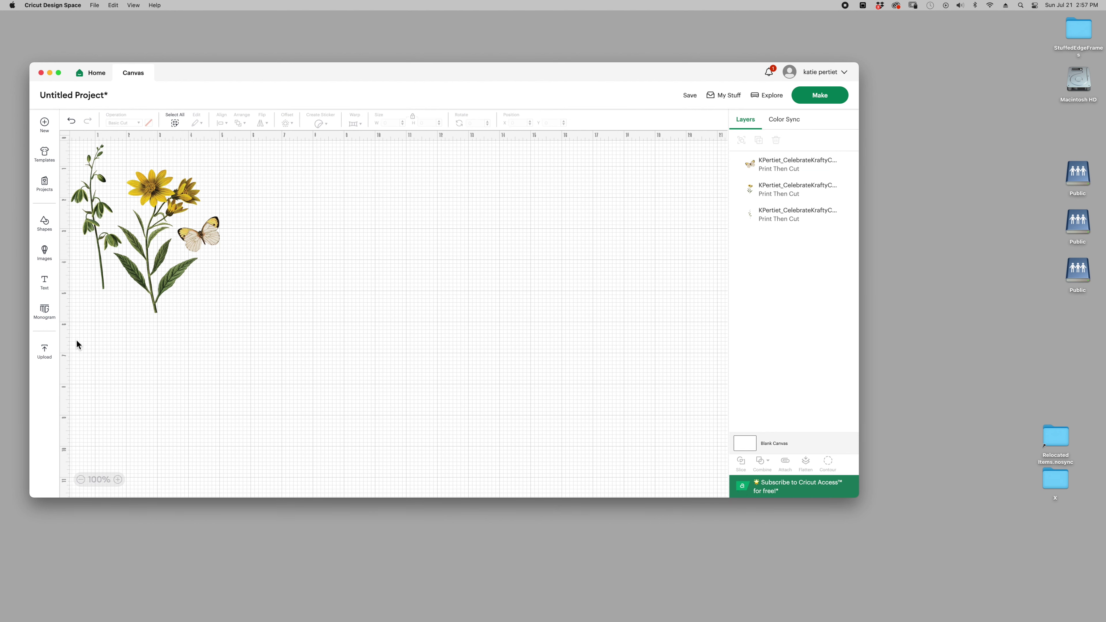
Upload the 01-6 golden butterfly PNG as a flat graphic, placed at 1.76 x 1.48 in
{"action": "left_click", "coordinate": [43, 354]}
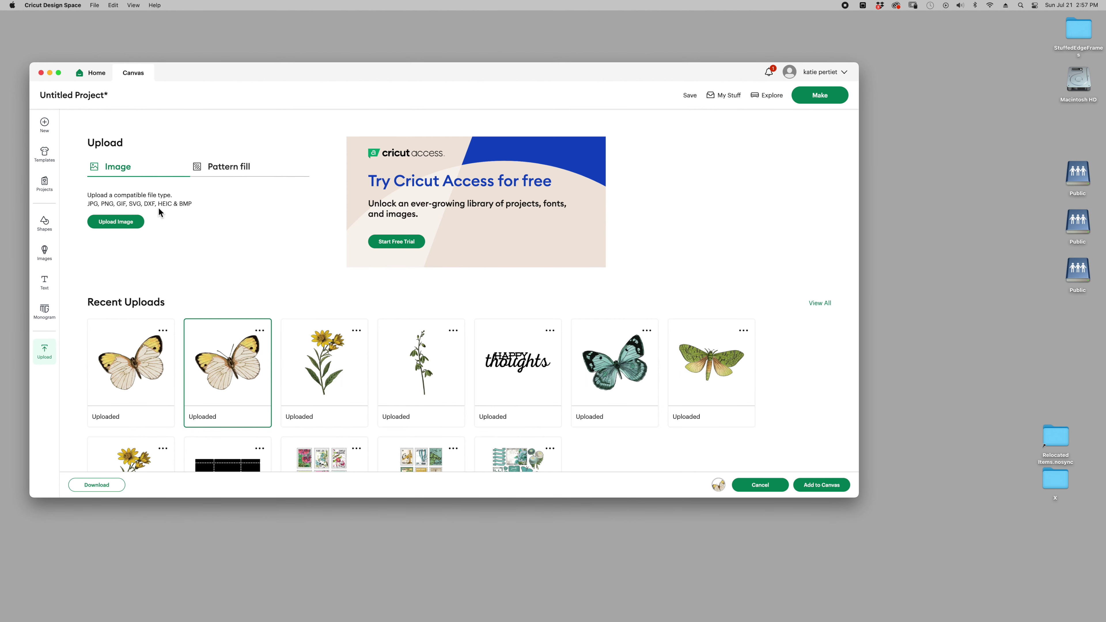
{"action": "left_click", "coordinate": [113, 221]}
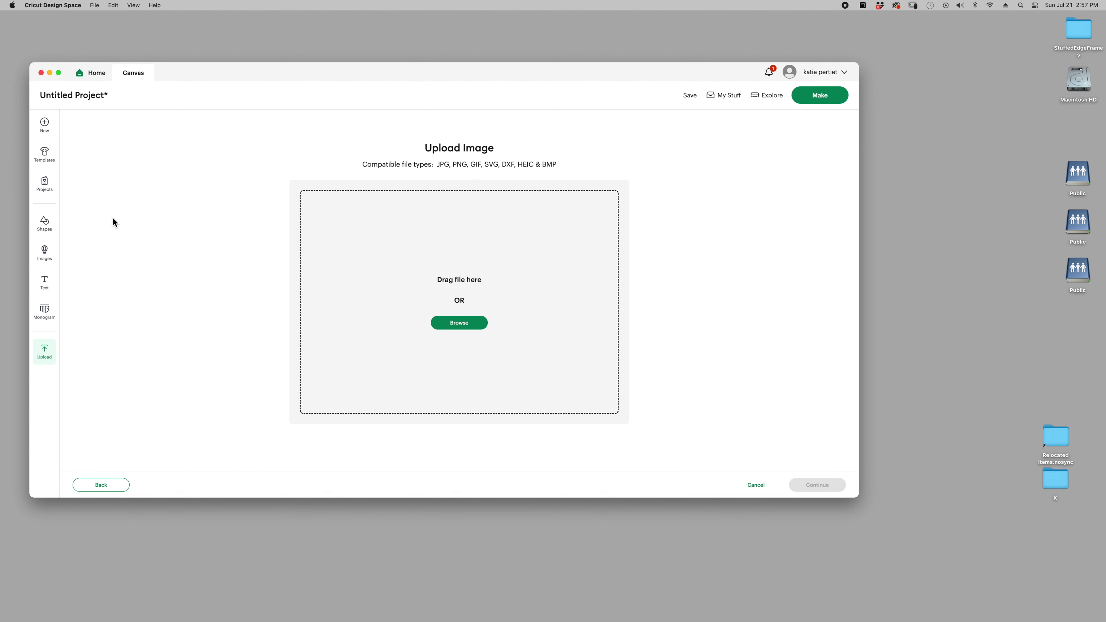
{"action": "left_click", "coordinate": [468, 327]}
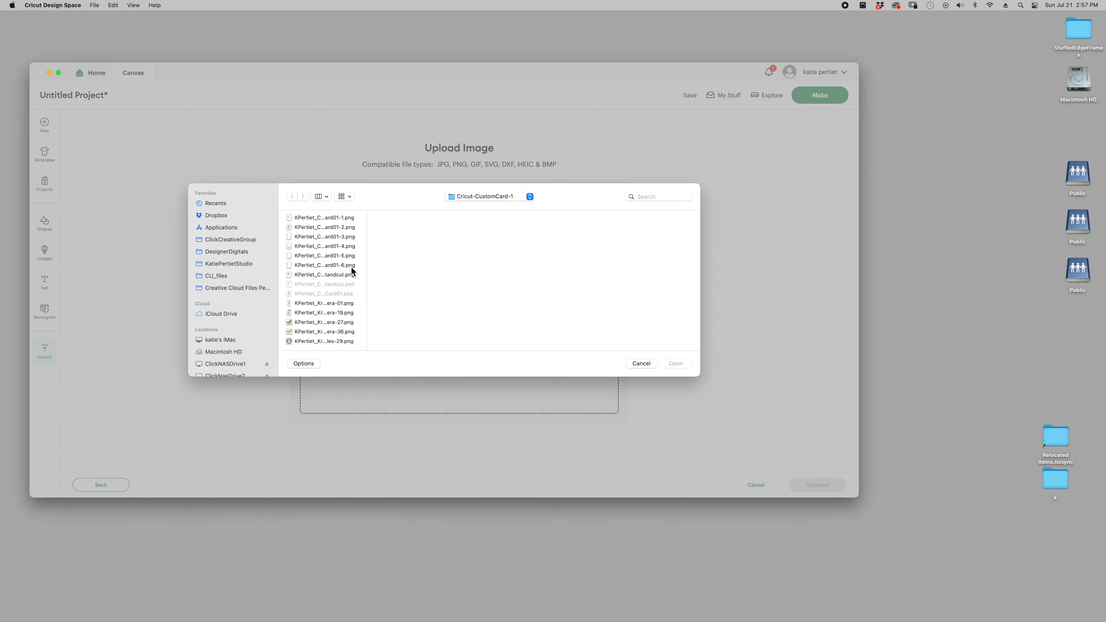
{"action": "left_click", "coordinate": [339, 265]}
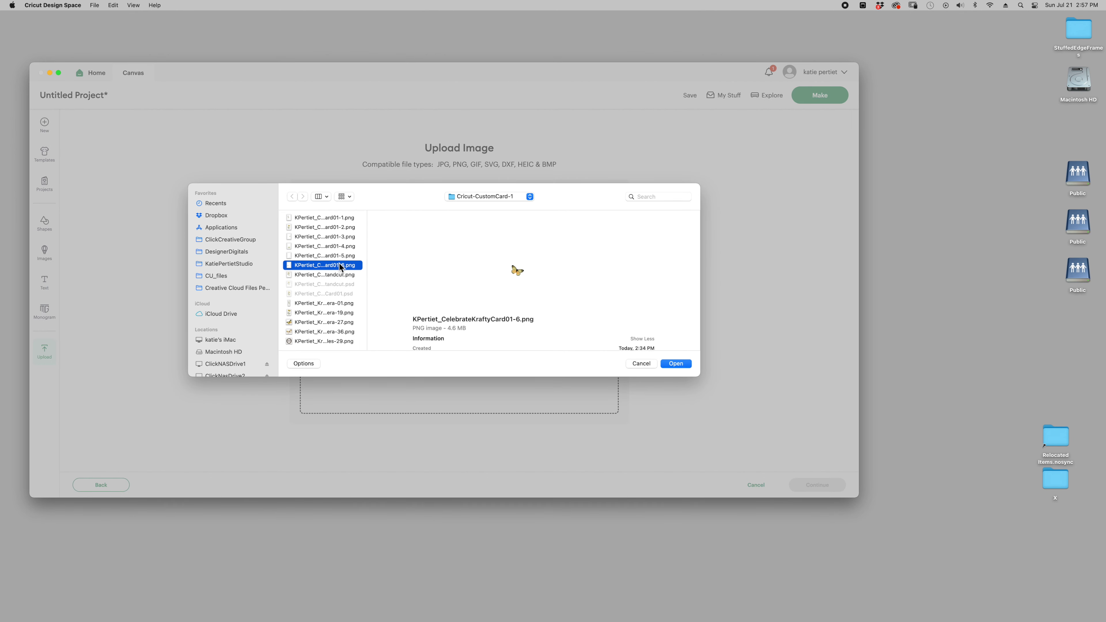
{"action": "double_click", "coordinate": [339, 264]}
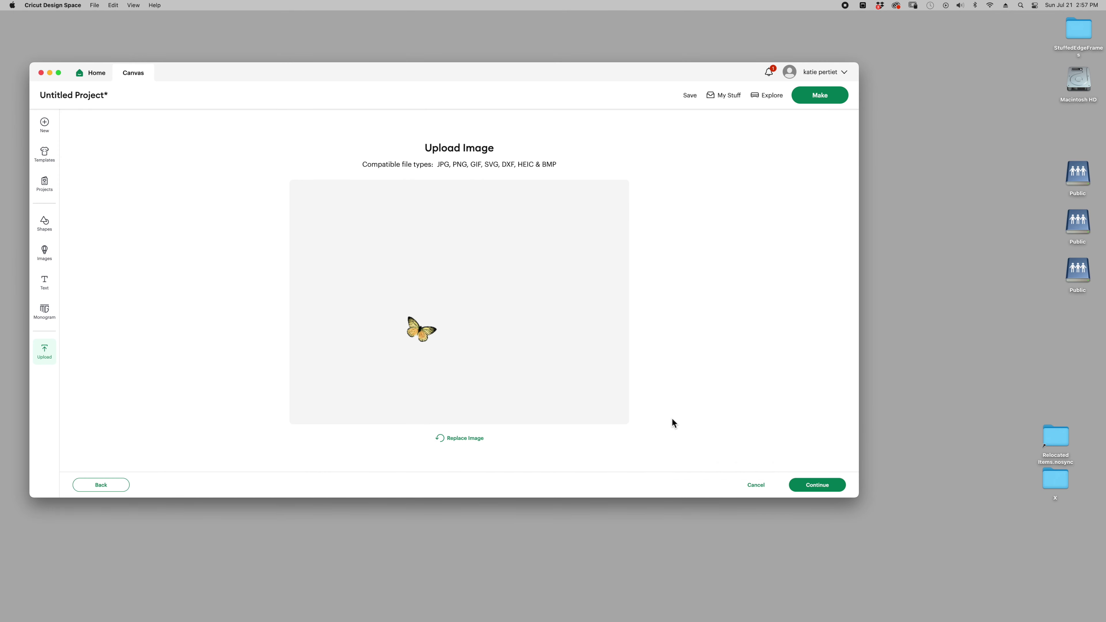
{"action": "left_click", "coordinate": [807, 488]}
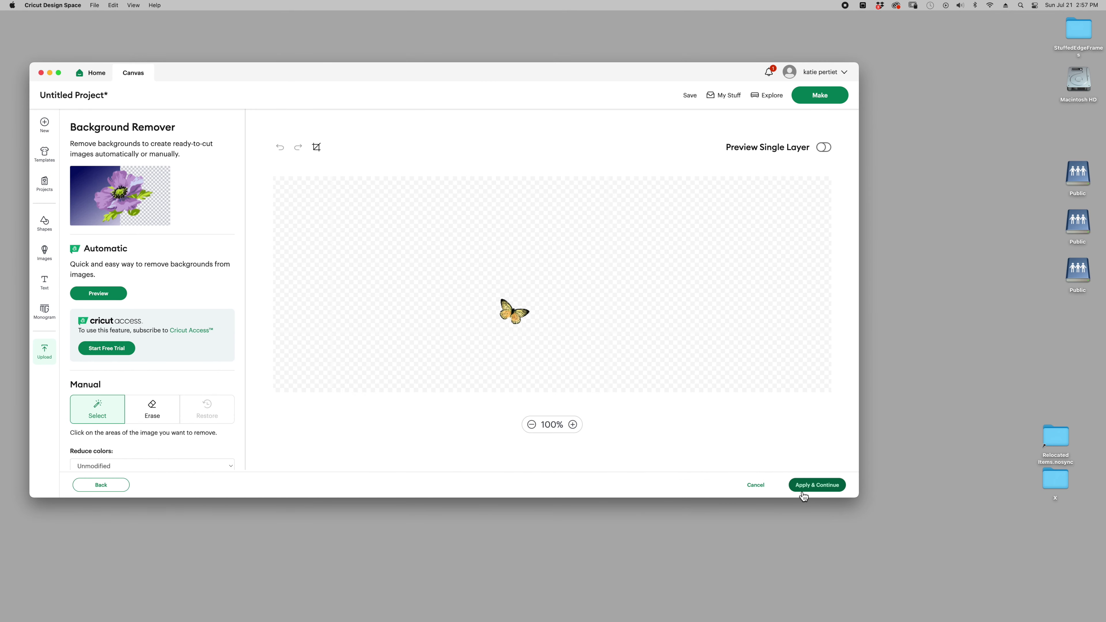
{"action": "left_click", "coordinate": [813, 489]}
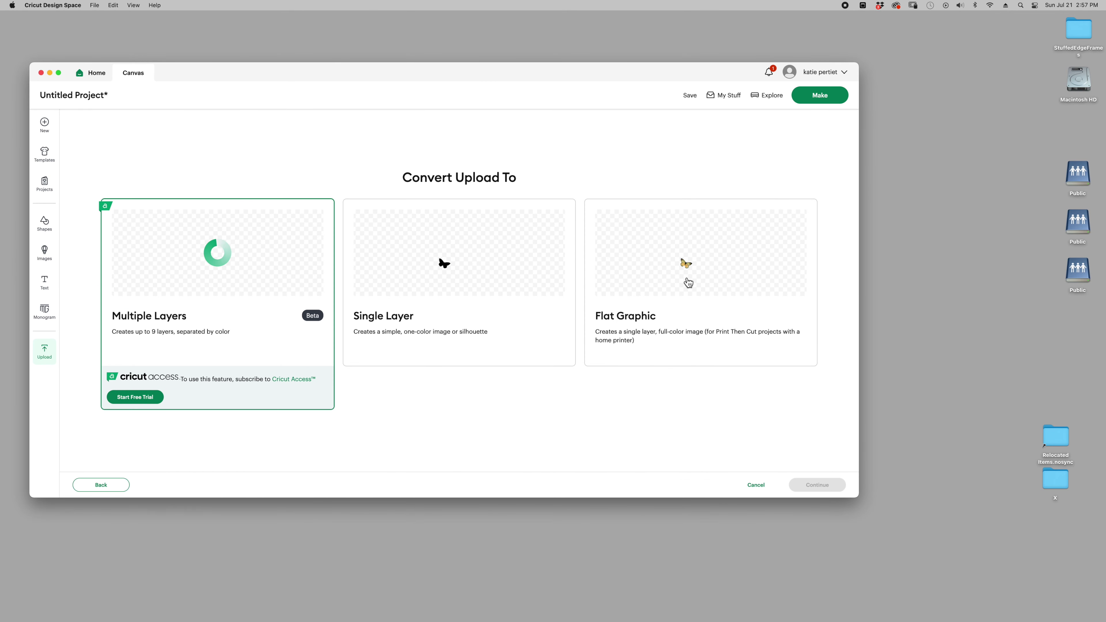
{"action": "left_click", "coordinate": [688, 281]}
{"action": "left_click", "coordinate": [813, 485]}
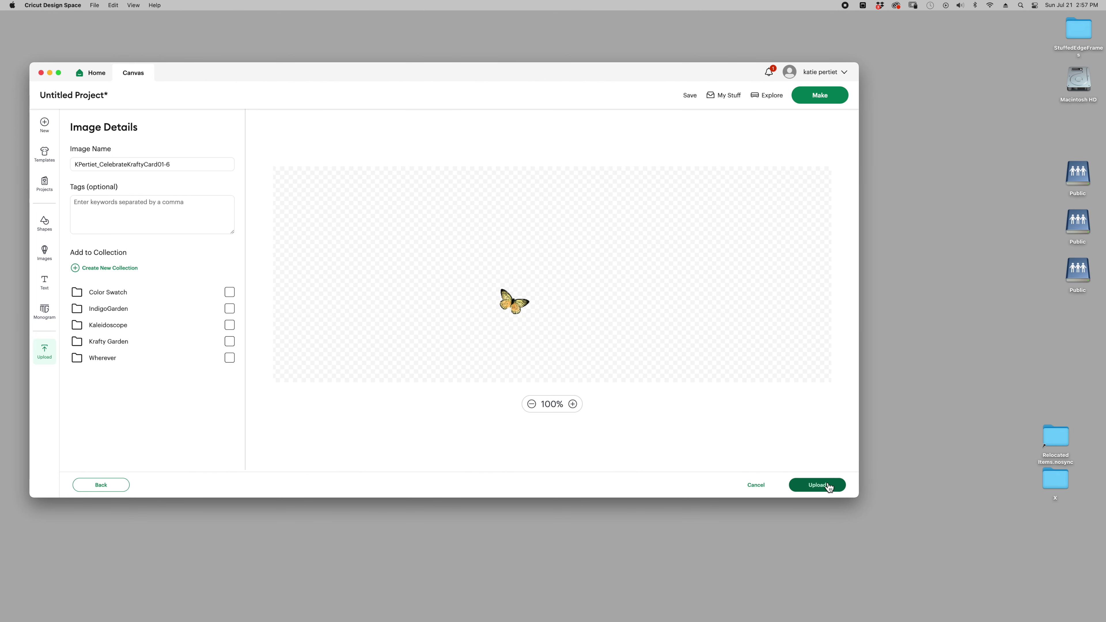
{"action": "left_click", "coordinate": [805, 489]}
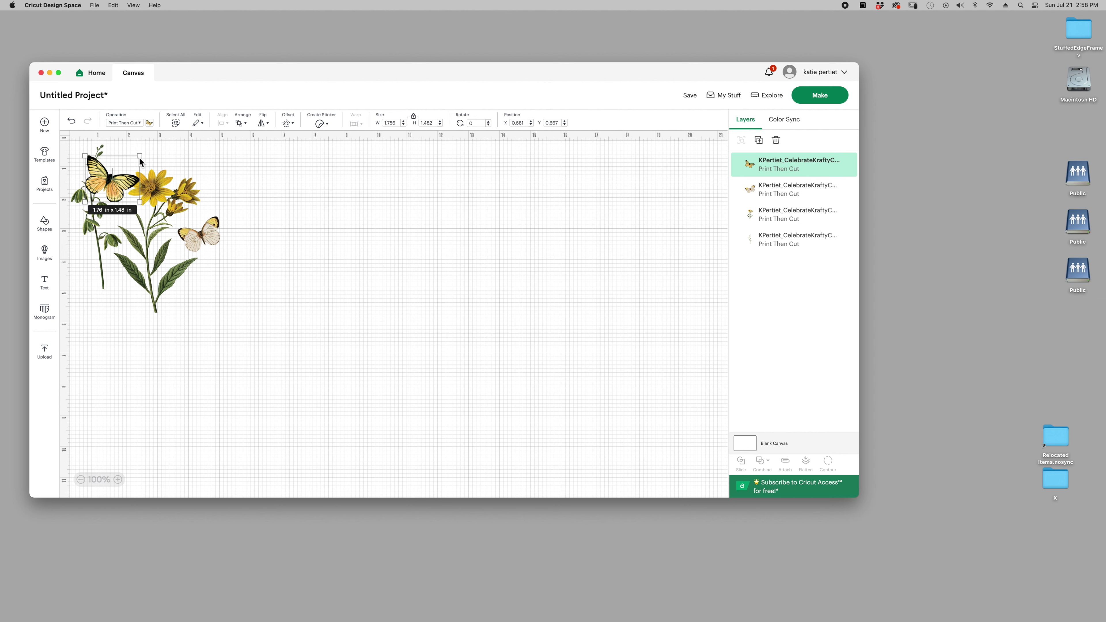
Shrink the yellow-and-black butterfly to about 0.85 x 0.72 in, low beside the stems
{"action": "left_click_drag", "start_coordinate": [140, 158], "coordinate": [131, 300]}
{"action": "left_click", "coordinate": [189, 334]}
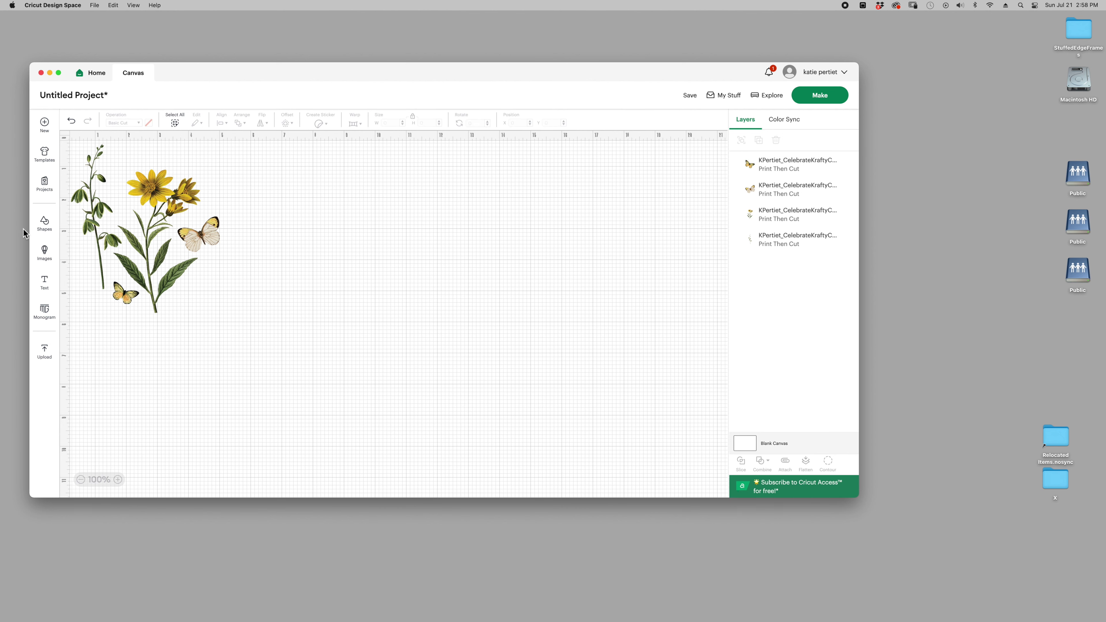
Upload the 01-5 'the very best' label PNG as a flat graphic, placed at 2.36 x 0.51 in
{"action": "left_click", "coordinate": [45, 351]}
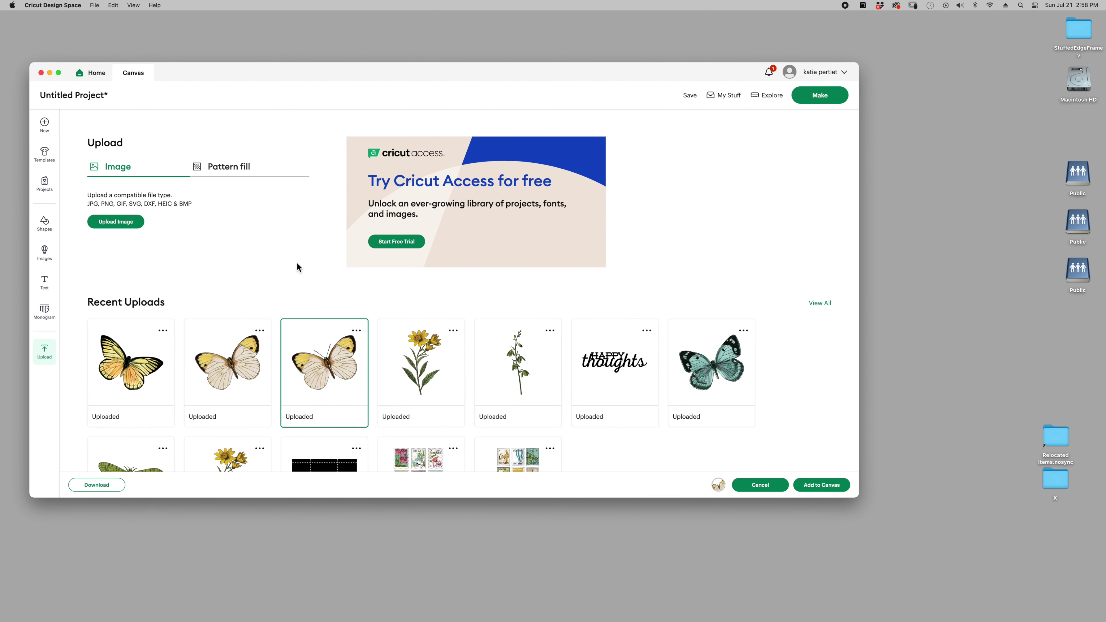
{"action": "left_click", "coordinate": [114, 221]}
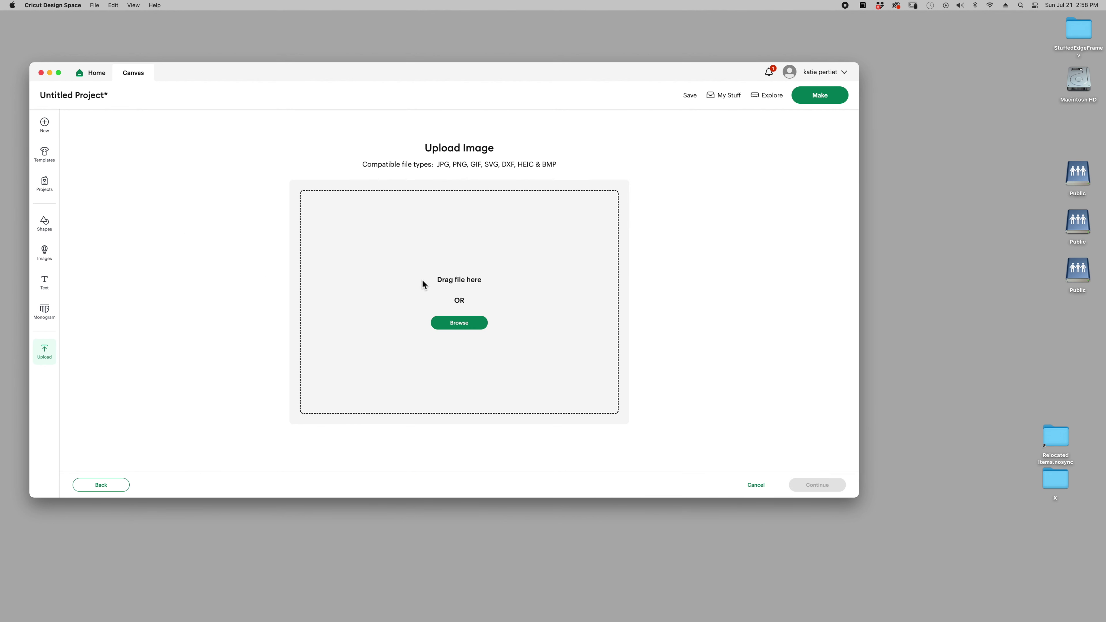
{"action": "left_click", "coordinate": [465, 324]}
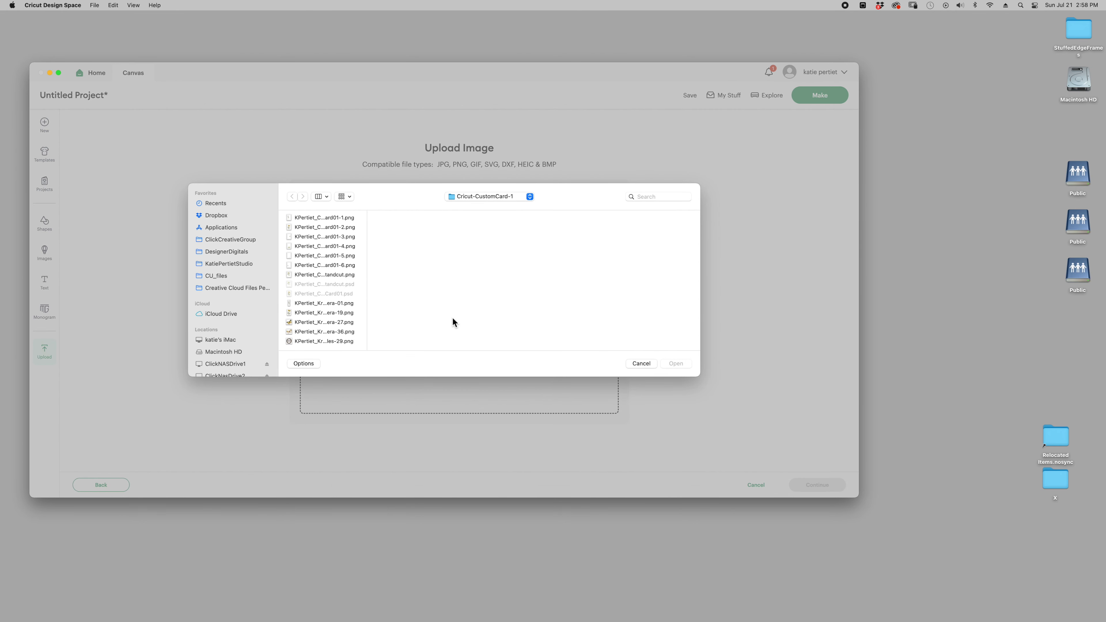
{"action": "left_click", "coordinate": [322, 255]}
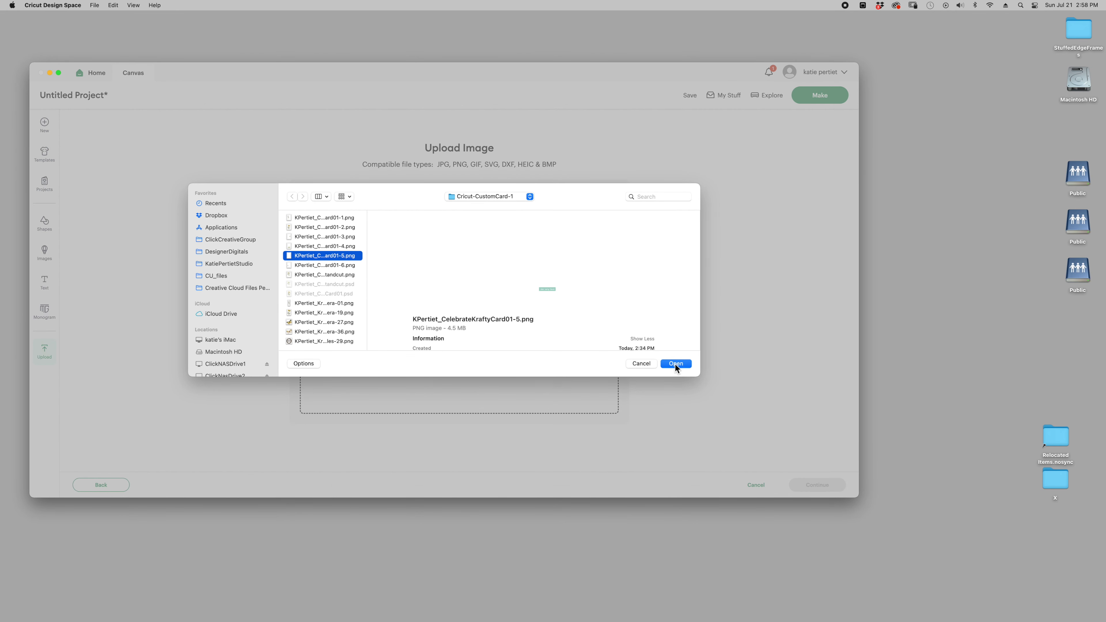
{"action": "left_click", "coordinate": [675, 364]}
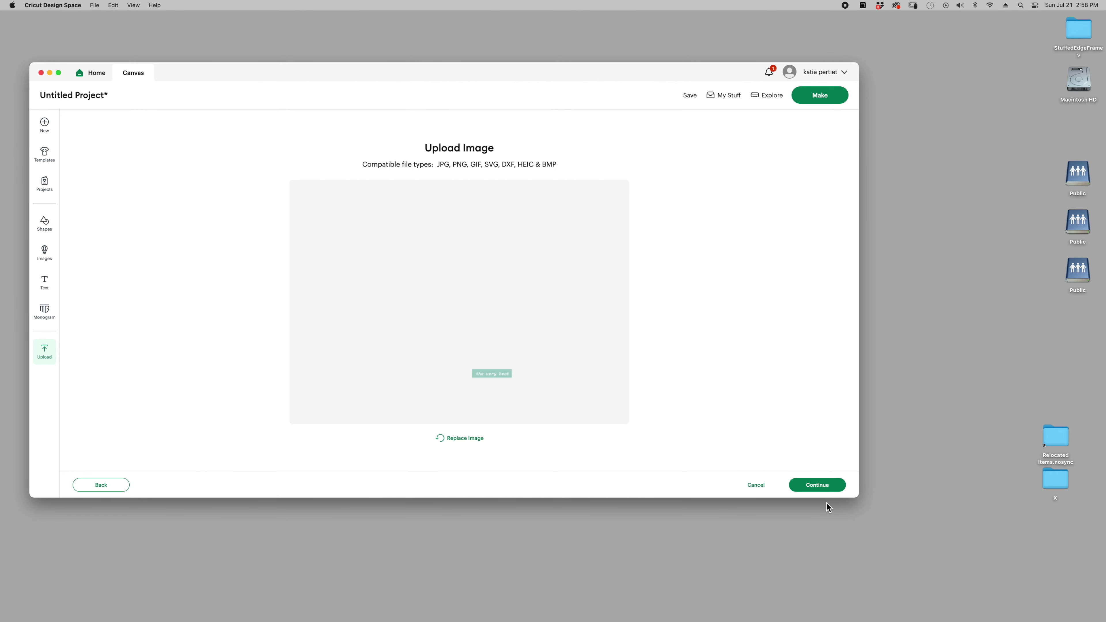
{"action": "left_click", "coordinate": [818, 485]}
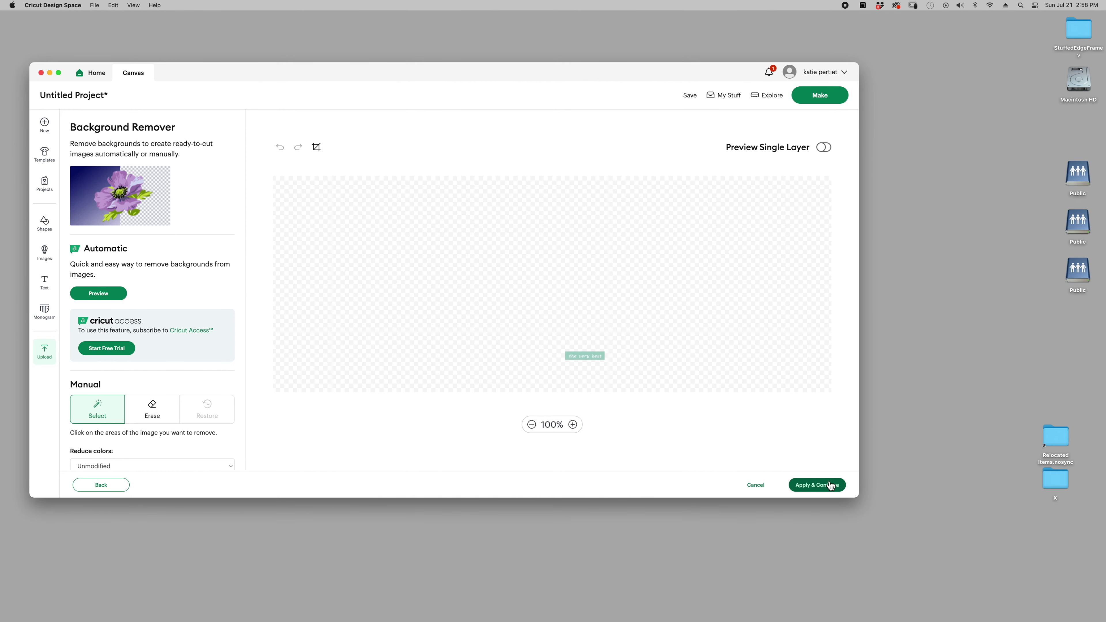
{"action": "left_click", "coordinate": [819, 487]}
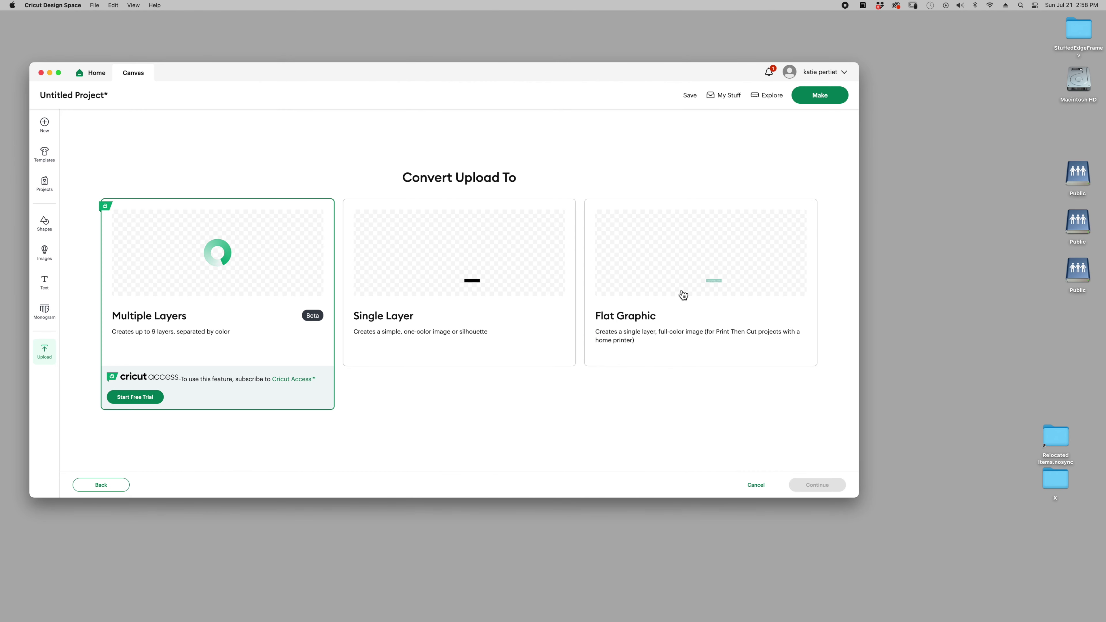
{"action": "left_click", "coordinate": [683, 295]}
{"action": "left_click", "coordinate": [818, 485]}
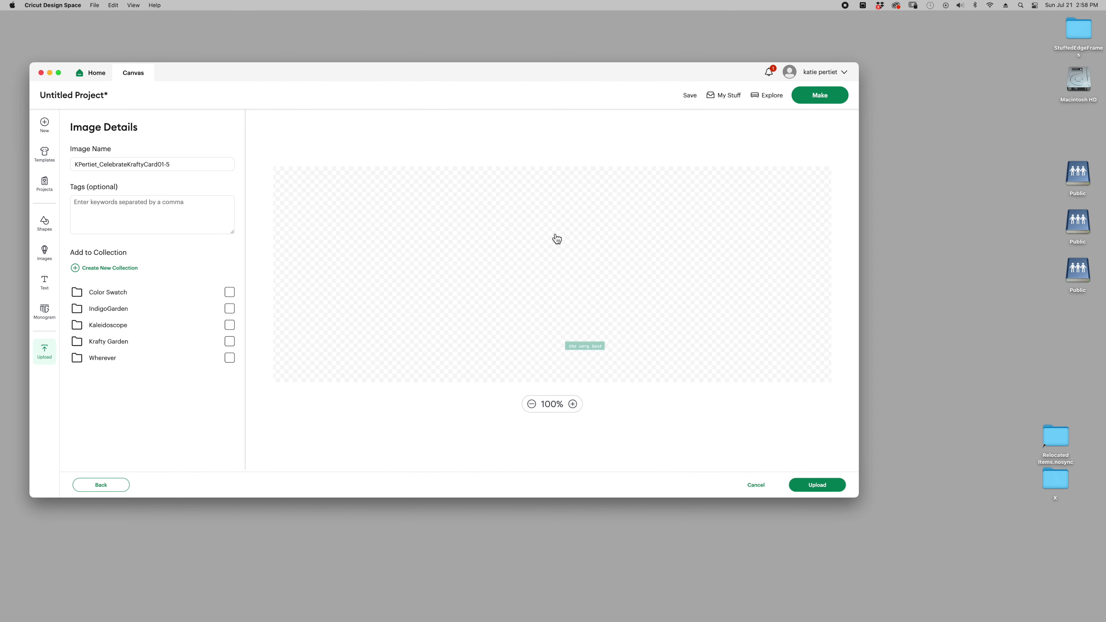
{"action": "left_click", "coordinate": [805, 485]}
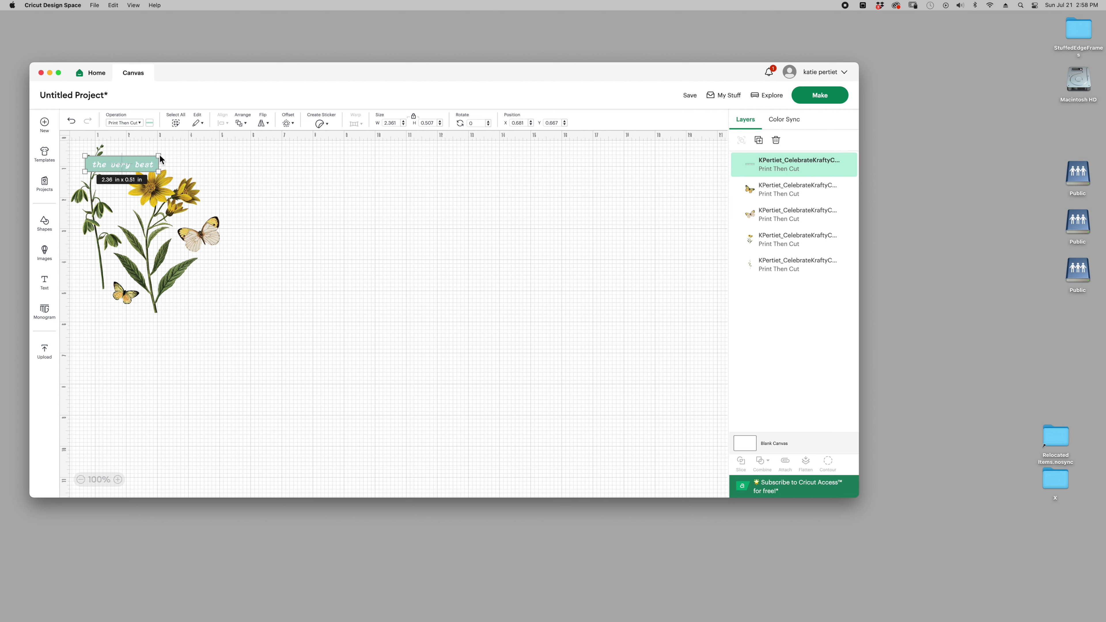
Shrink the label to about 1.14 x 0.24 in, and arrange it and the leafy stem beside the flowers
{"action": "left_click_drag", "start_coordinate": [160, 157], "coordinate": [122, 166]}
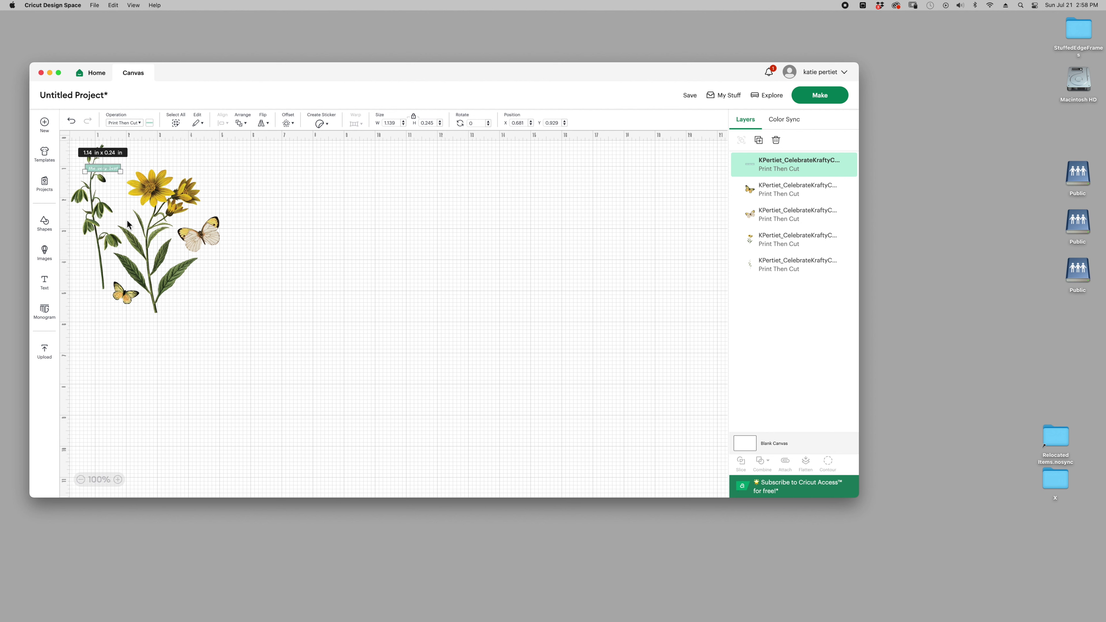
{"action": "left_click", "coordinate": [114, 200]}
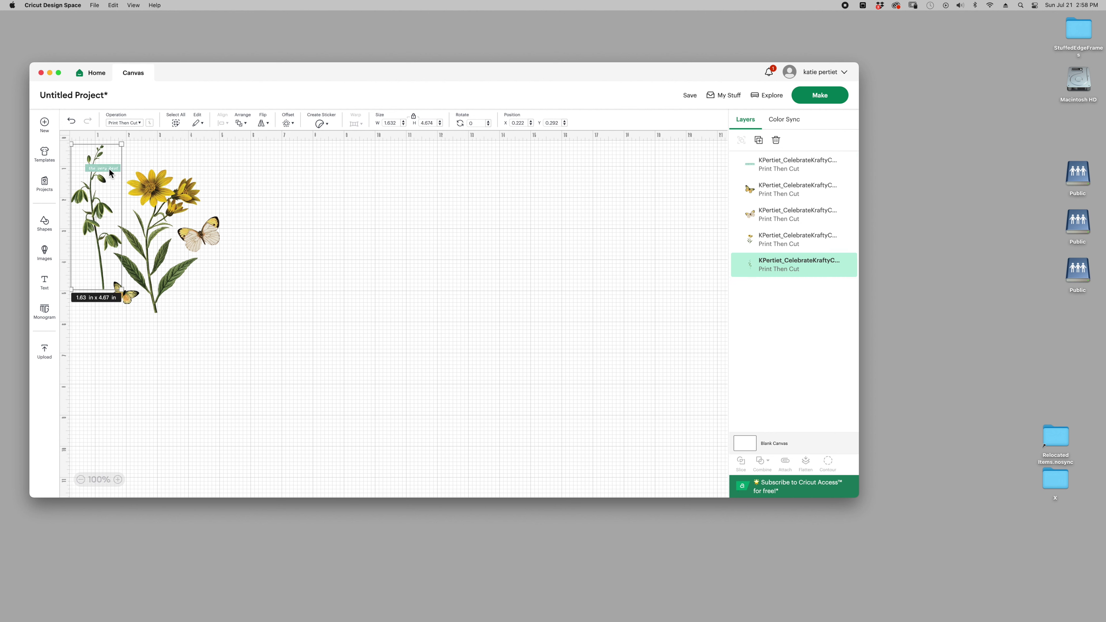
{"action": "left_click_drag", "start_coordinate": [108, 170], "coordinate": [89, 276]}
{"action": "left_click_drag", "start_coordinate": [116, 171], "coordinate": [205, 167]}
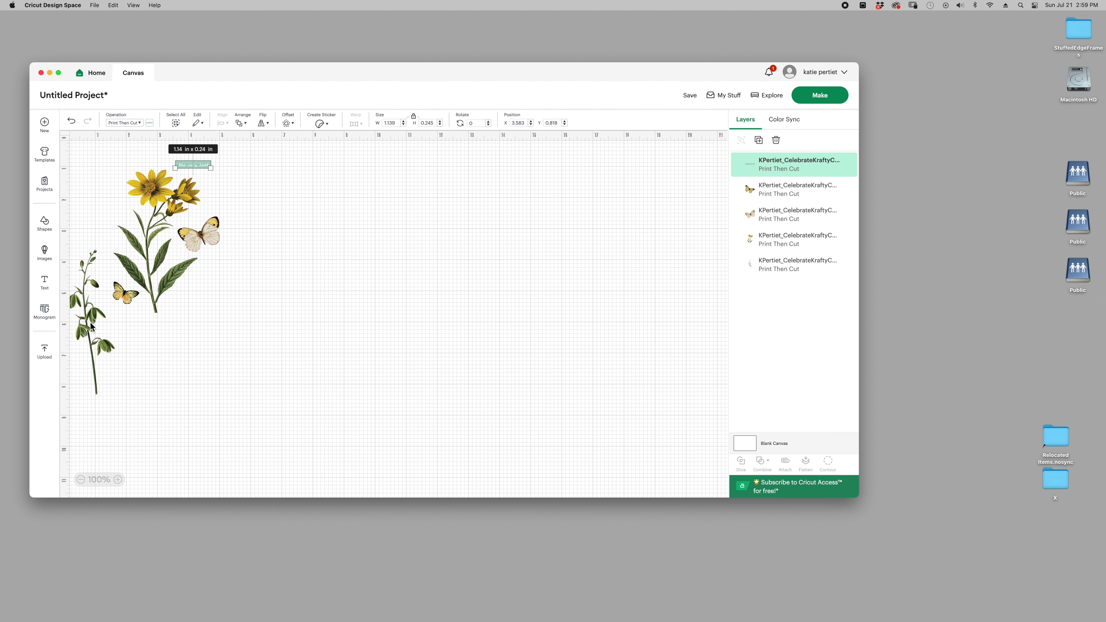
{"action": "left_click", "coordinate": [96, 289]}
{"action": "left_click_drag", "start_coordinate": [95, 286], "coordinate": [106, 182]}
{"action": "left_click", "coordinate": [287, 292]}
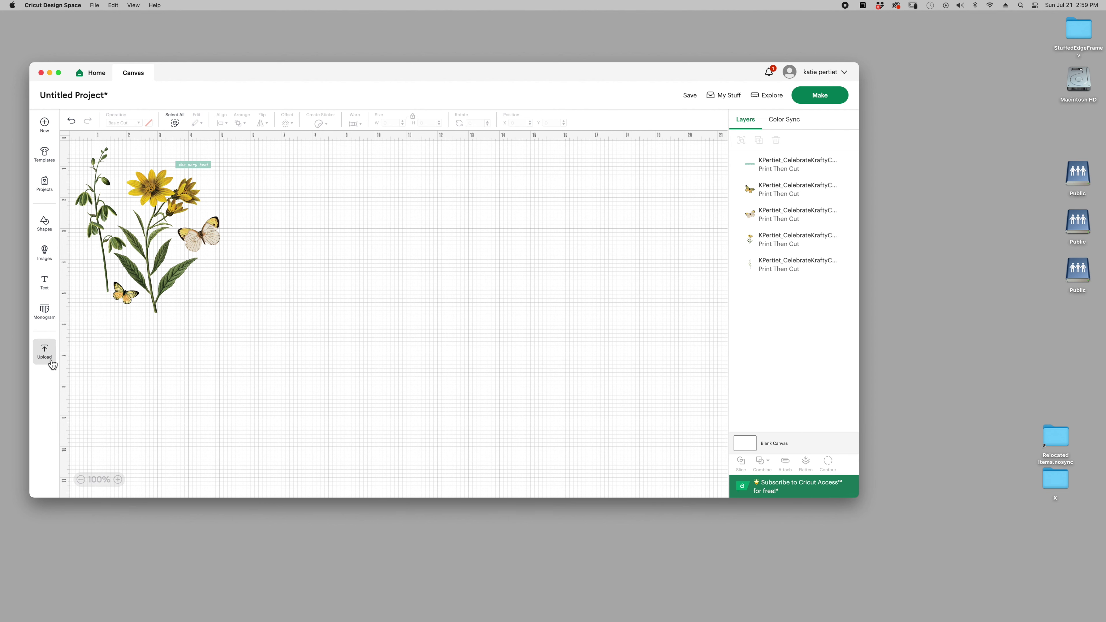
Upload the green 'celebrate' lettering PNG as a flat graphic, landing at 6.17 x 3.17 in
{"action": "left_click", "coordinate": [44, 351]}
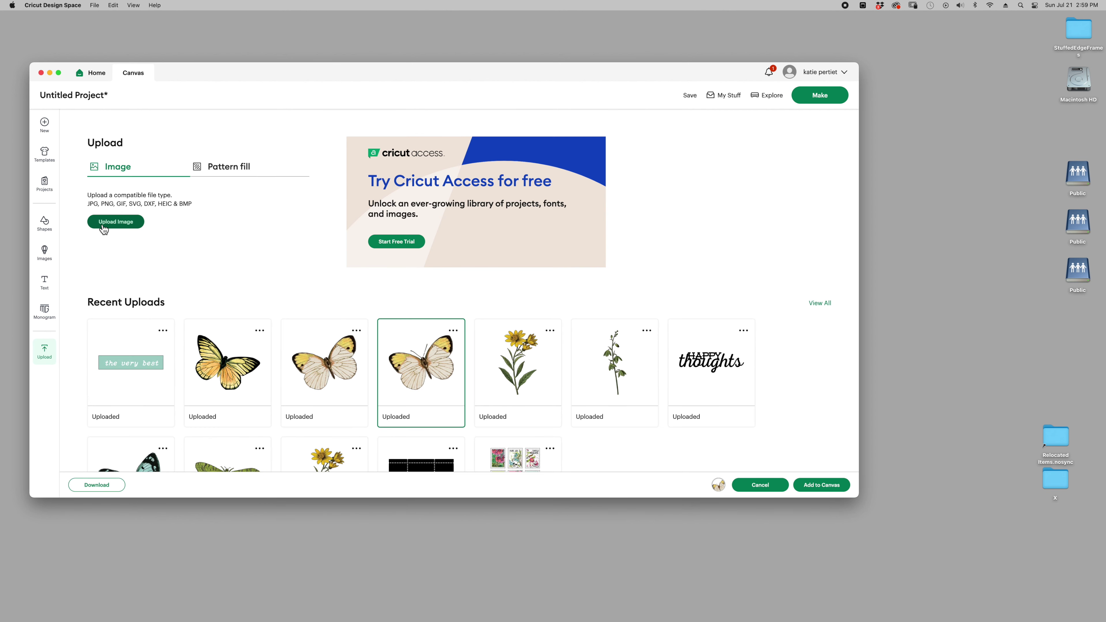
{"action": "left_click", "coordinate": [115, 221]}
{"action": "left_click", "coordinate": [461, 327]}
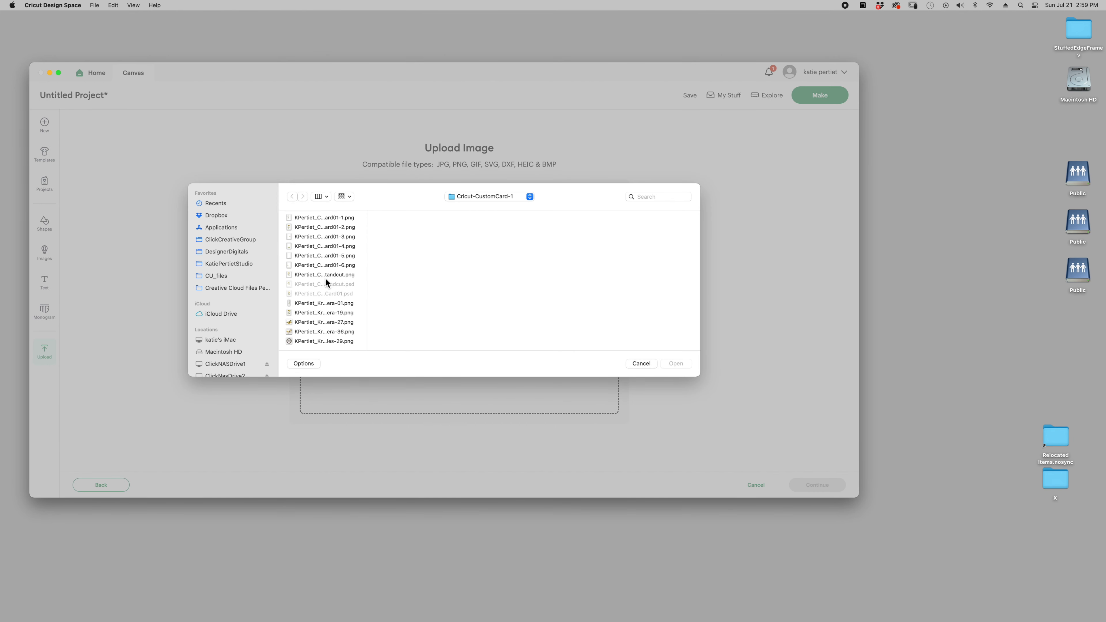
{"action": "left_click", "coordinate": [322, 265]}
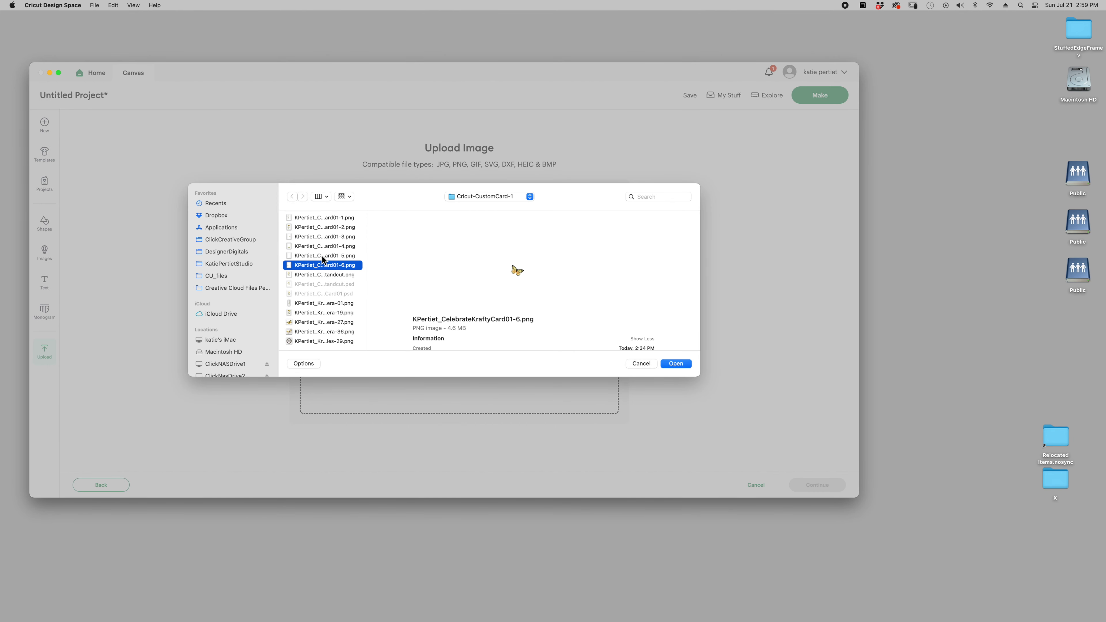
{"action": "left_click", "coordinate": [311, 246]}
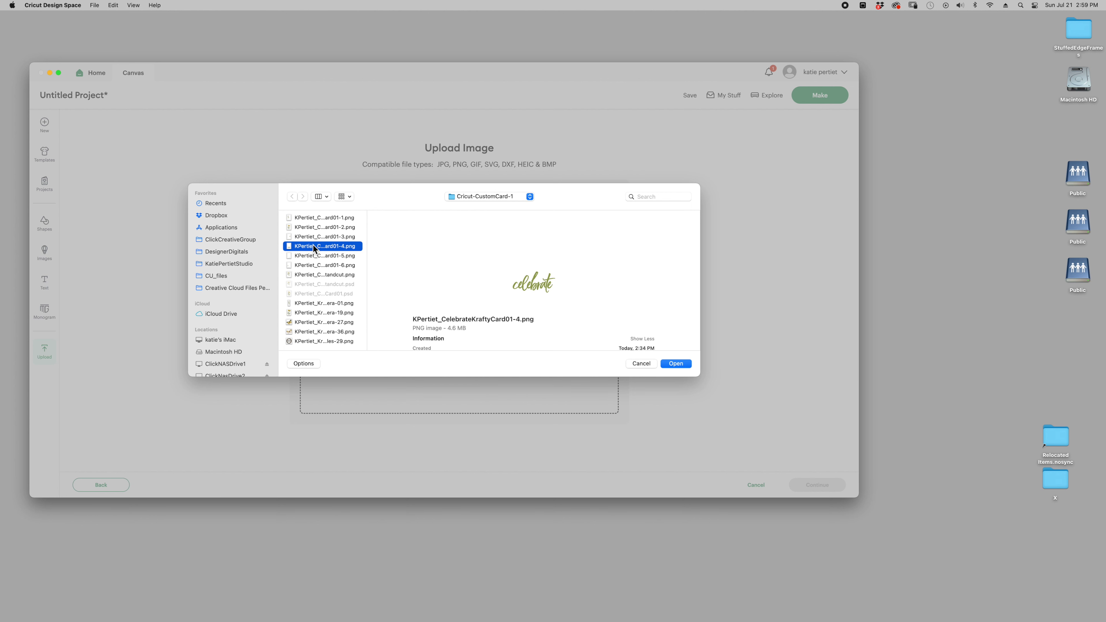
{"action": "left_click", "coordinate": [312, 253]}
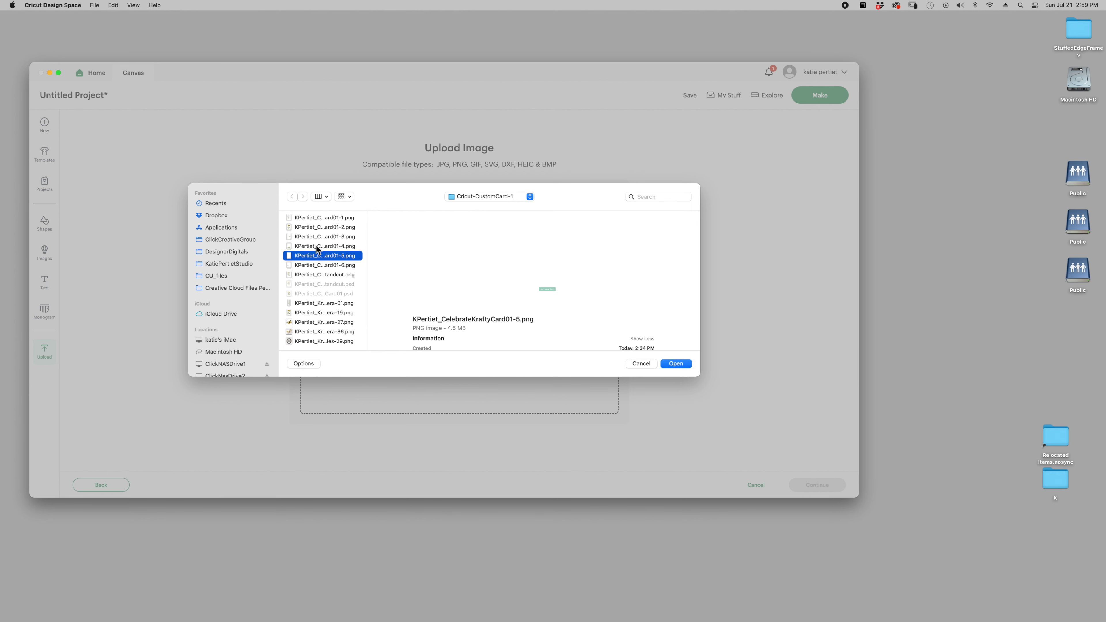
{"action": "left_click", "coordinate": [316, 247]}
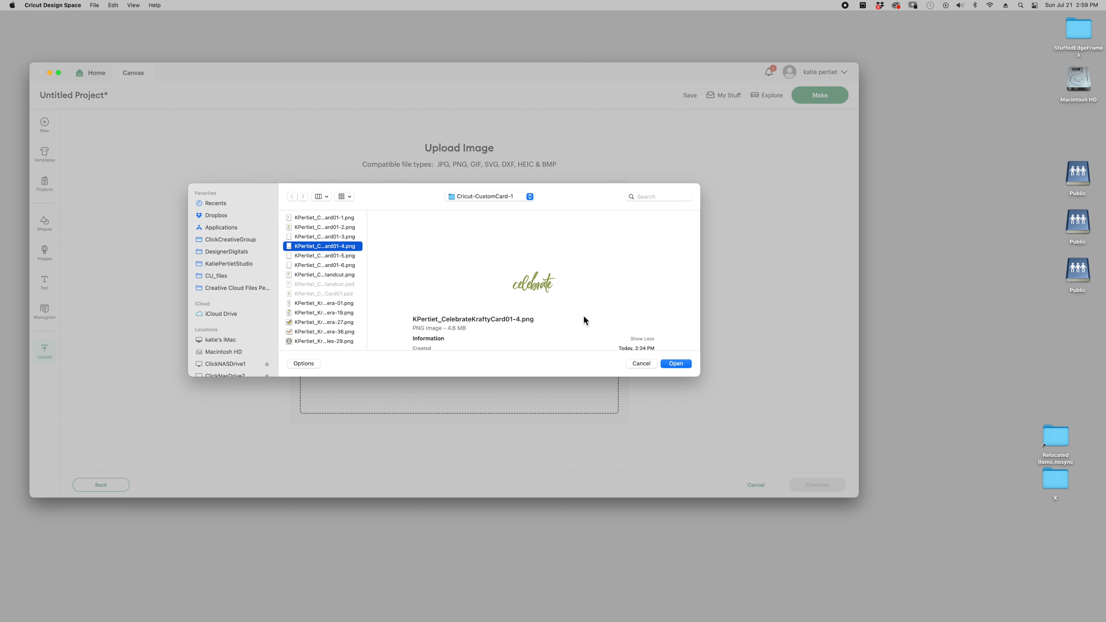
{"action": "left_click", "coordinate": [673, 364]}
{"action": "left_click", "coordinate": [817, 485]}
{"action": "left_click", "coordinate": [817, 485]}
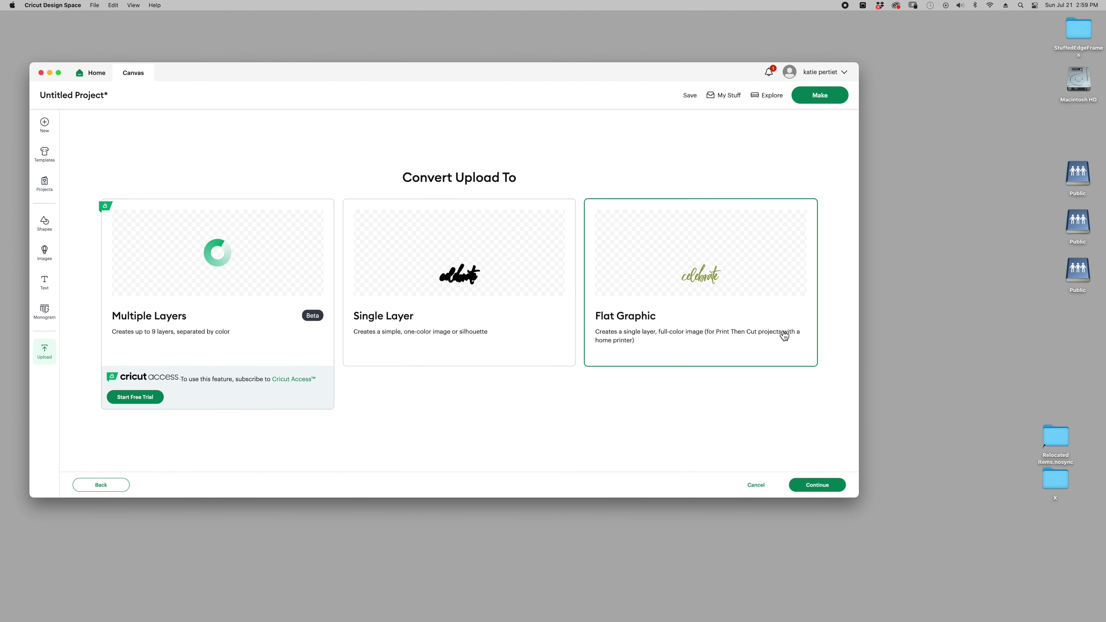
{"action": "left_click", "coordinate": [817, 484]}
{"action": "left_click", "coordinate": [819, 486]}
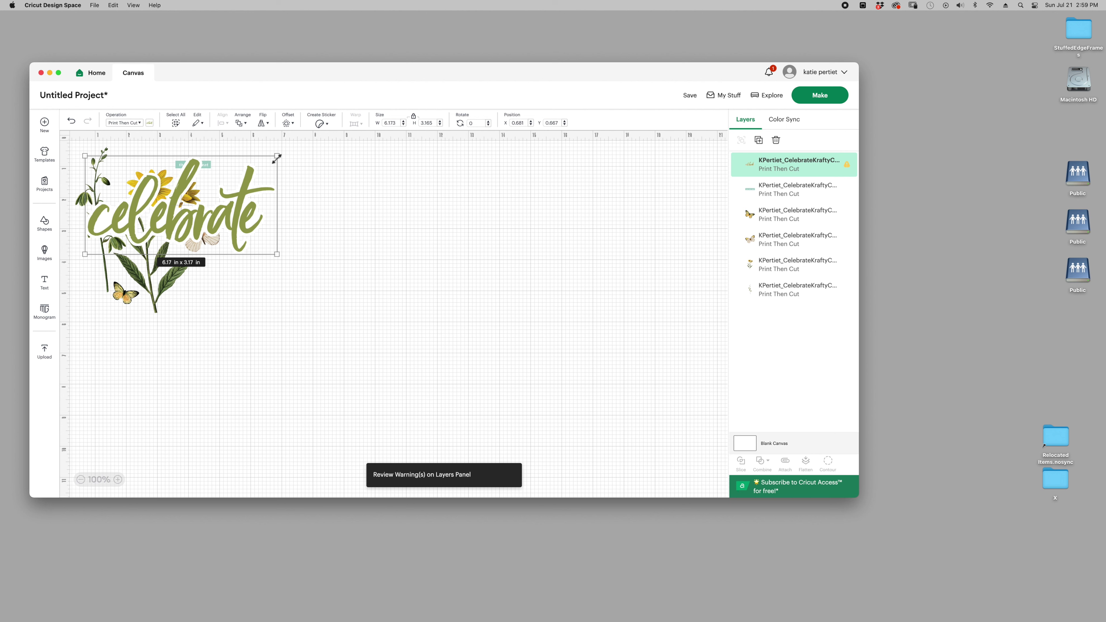
Shrink the celebrate lettering to about 3.06 x 1.57 in and place it beneath the flower stems
{"action": "left_click_drag", "start_coordinate": [283, 155], "coordinate": [159, 337]}
{"action": "left_click", "coordinate": [288, 173]}
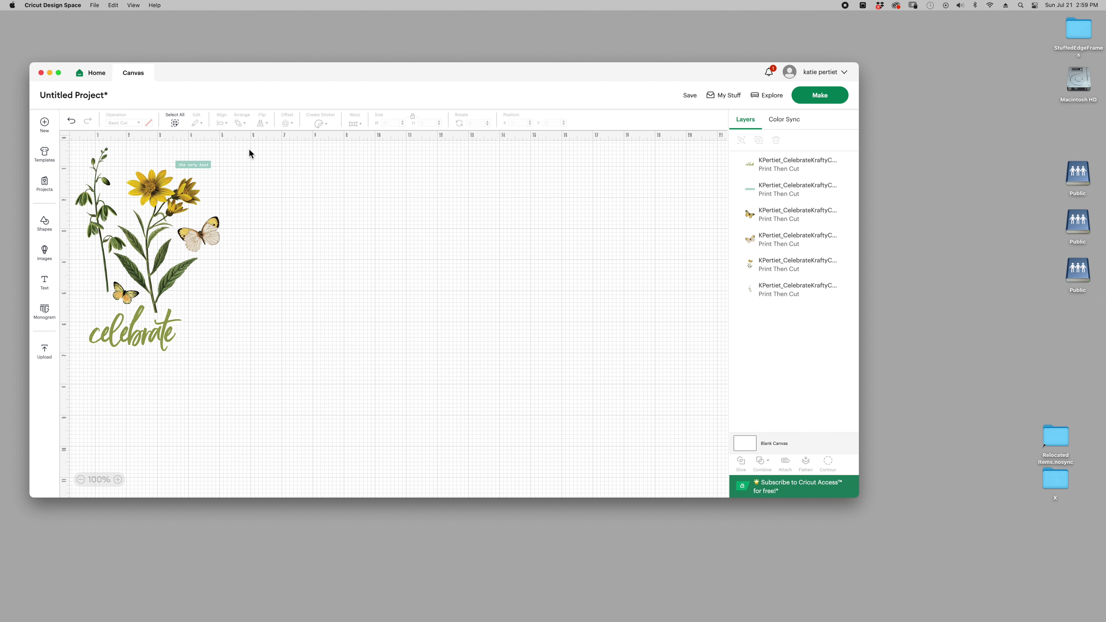
Select all six card graphics and attach them into one 4.65 x 6.61 in group
{"action": "left_click_drag", "start_coordinate": [246, 150], "coordinate": [72, 369]}
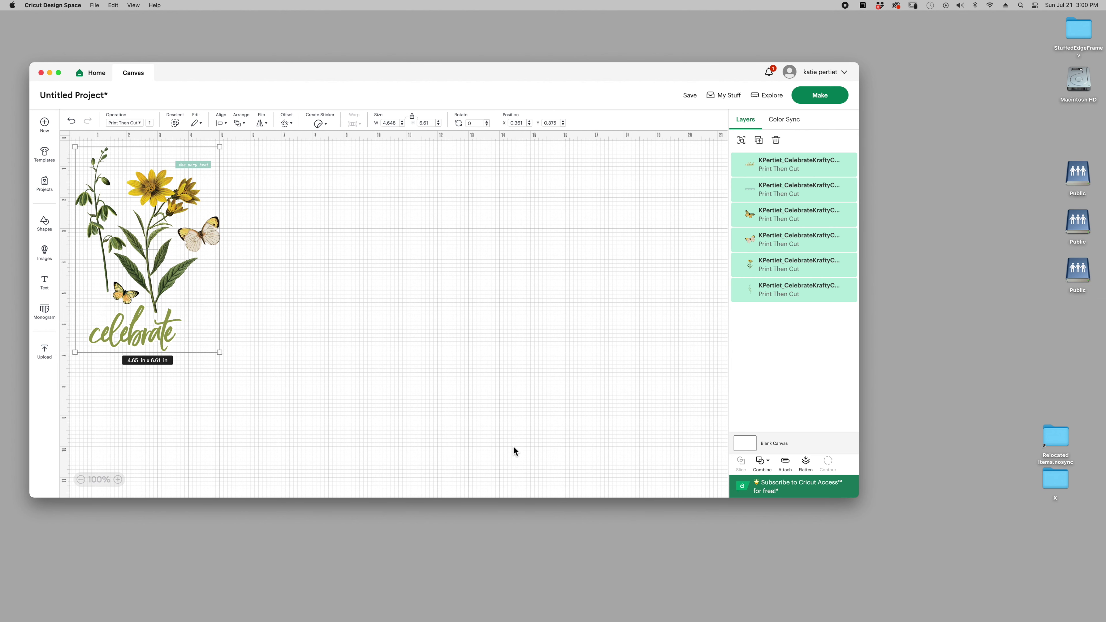
{"action": "left_click", "coordinate": [786, 463]}
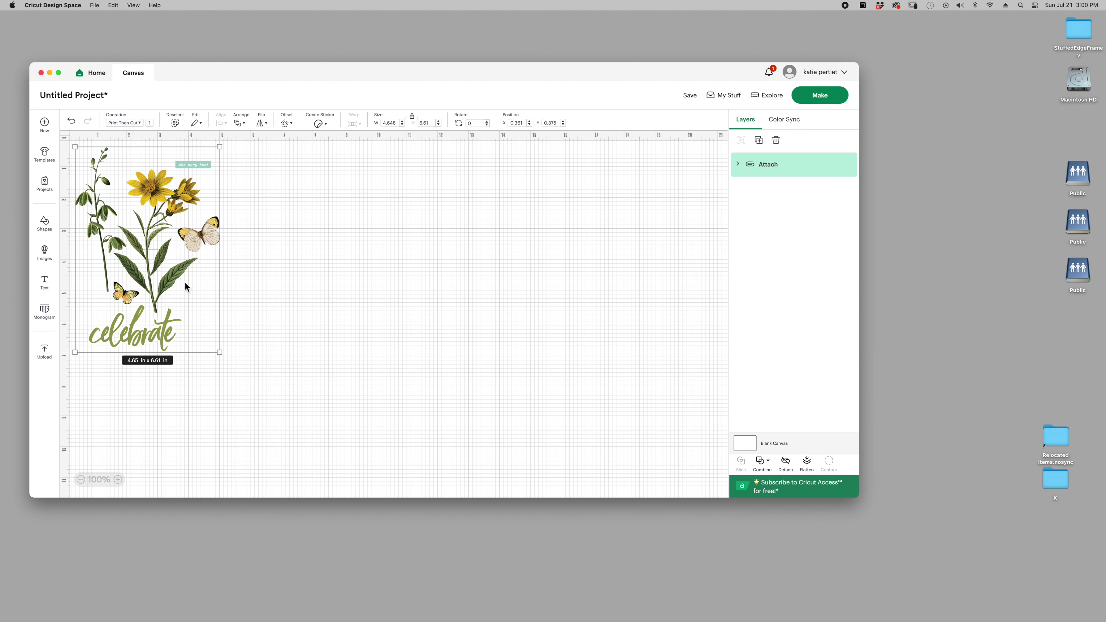
{"action": "left_click_drag", "start_coordinate": [180, 283], "coordinate": [182, 283]}
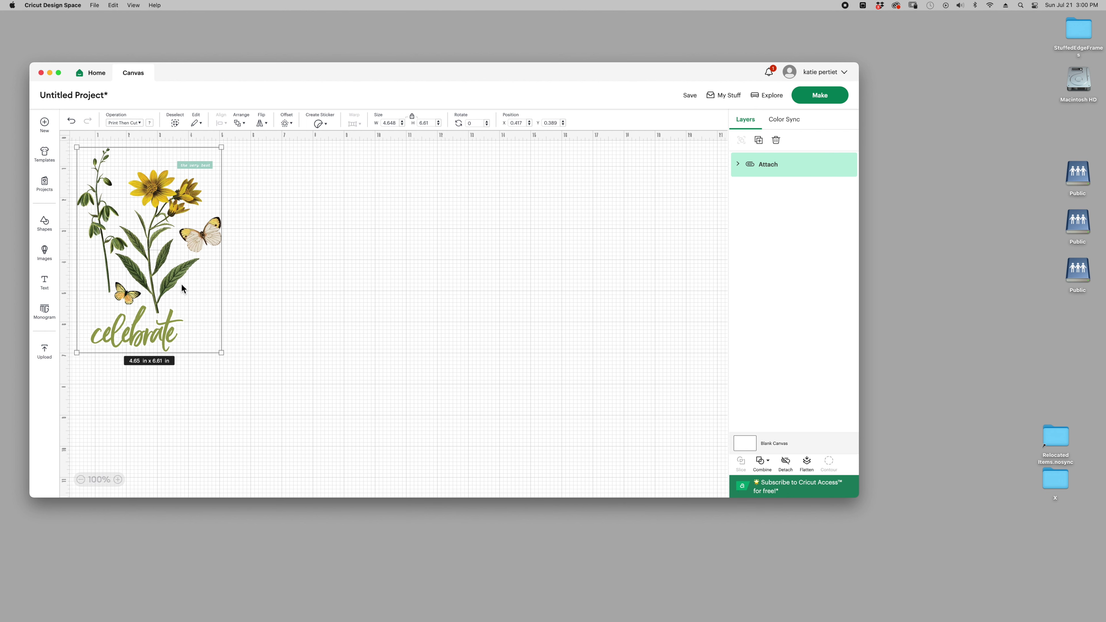
Start Make without saving the project to preview the 8.5 x 11 in Print Then Cut mat
{"action": "left_click", "coordinate": [811, 98]}
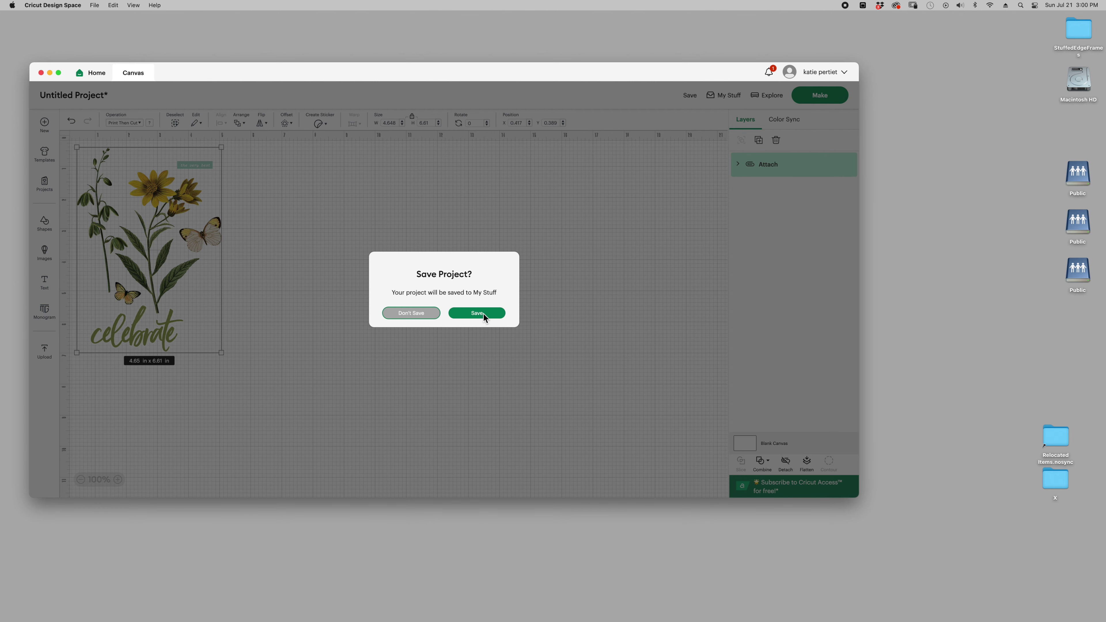
{"action": "left_click", "coordinate": [420, 321]}
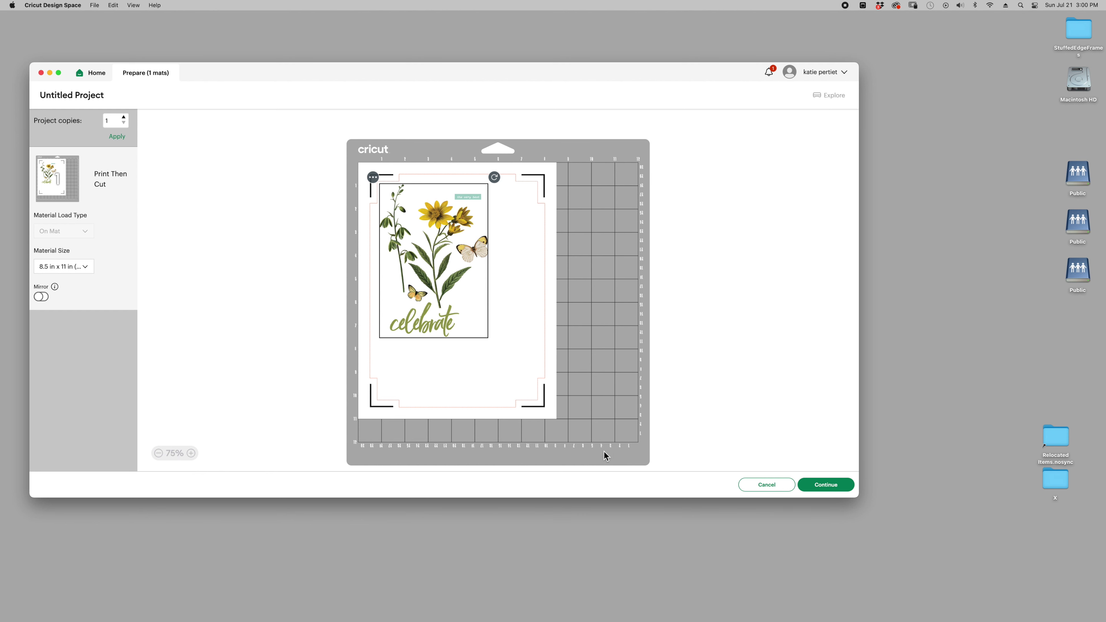
Continue past the Prepare screen and send the card graphics to the printer
{"action": "left_click", "coordinate": [819, 489]}
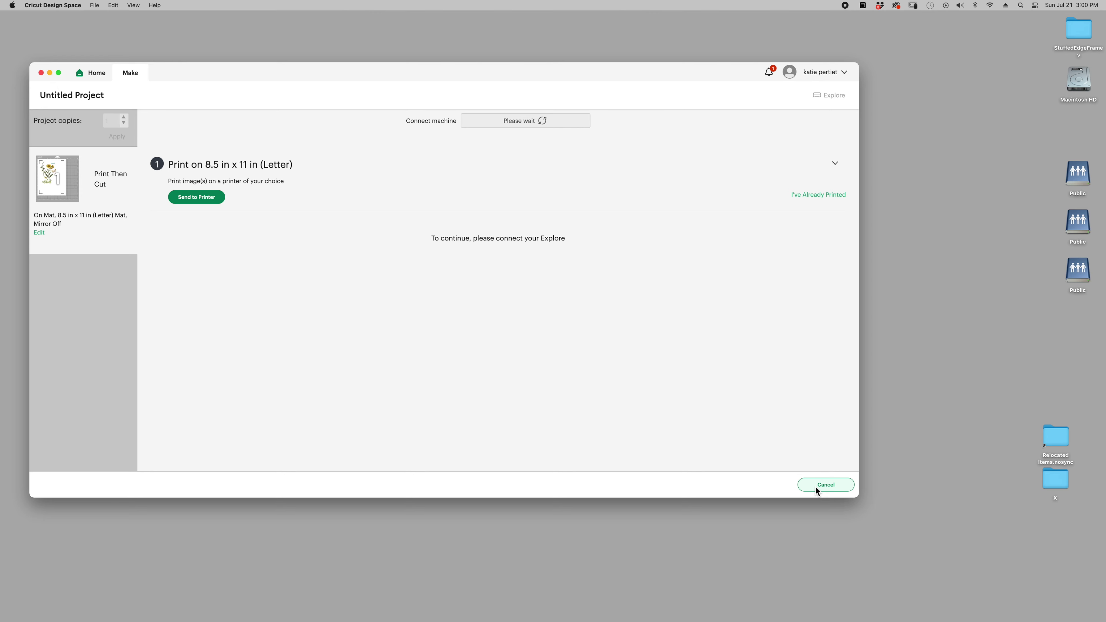
{"action": "left_click", "coordinate": [203, 200]}
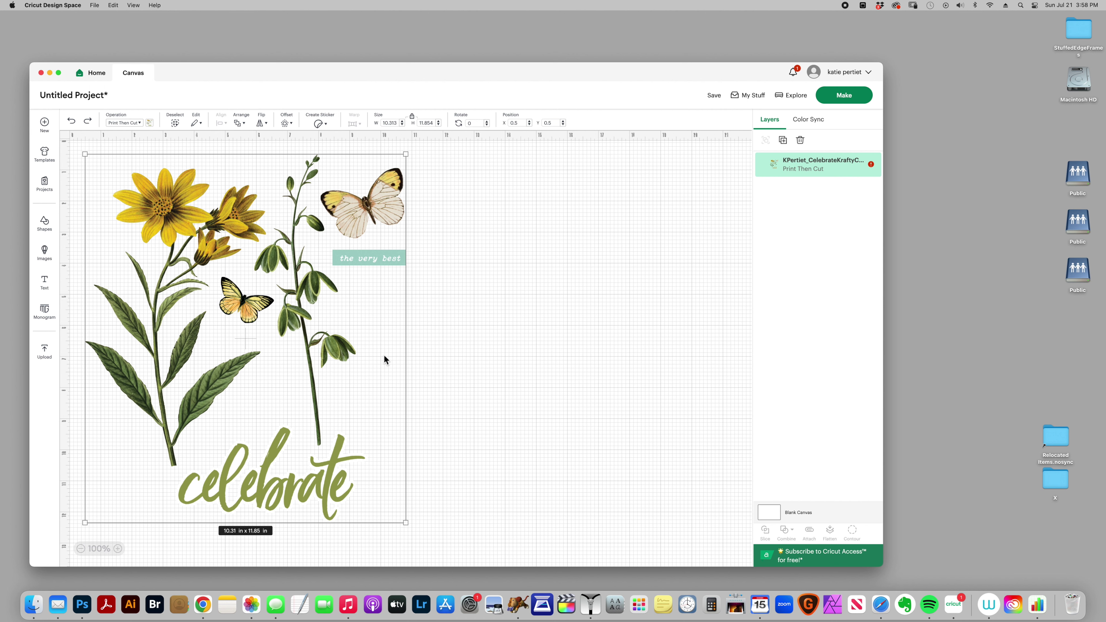
Scale the full-sheet card image down to 4.92 x 5.66 in, keeping its proportions
{"action": "scroll", "coordinate": [385, 356], "scroll_direction": "right", "scroll_amount": 1}
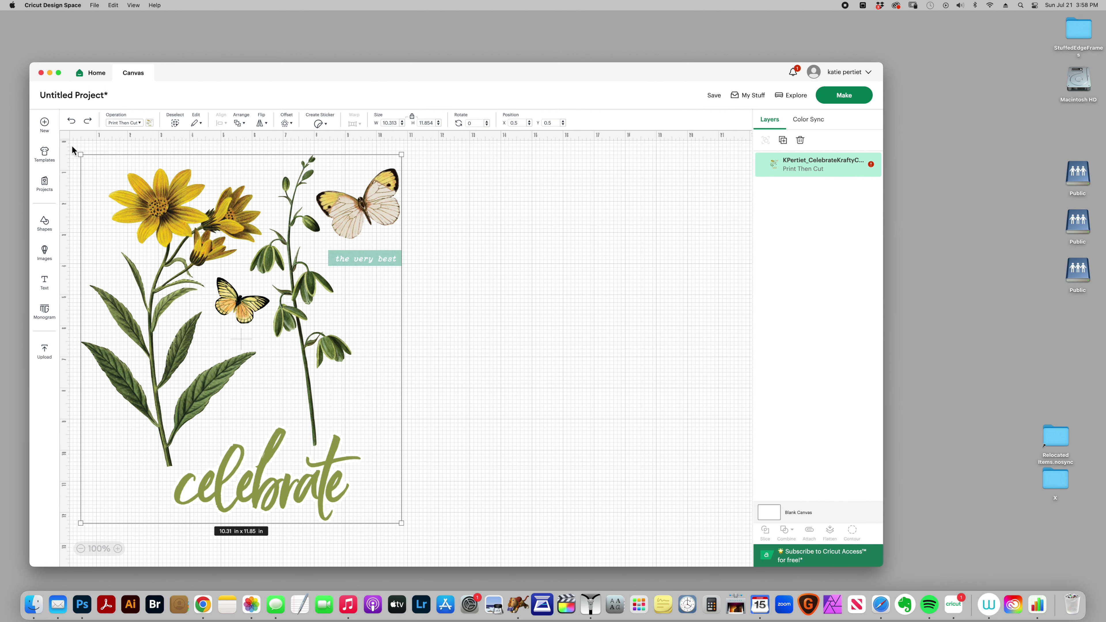
{"action": "scroll", "coordinate": [195, 235], "scroll_direction": "up", "scroll_amount": 1}
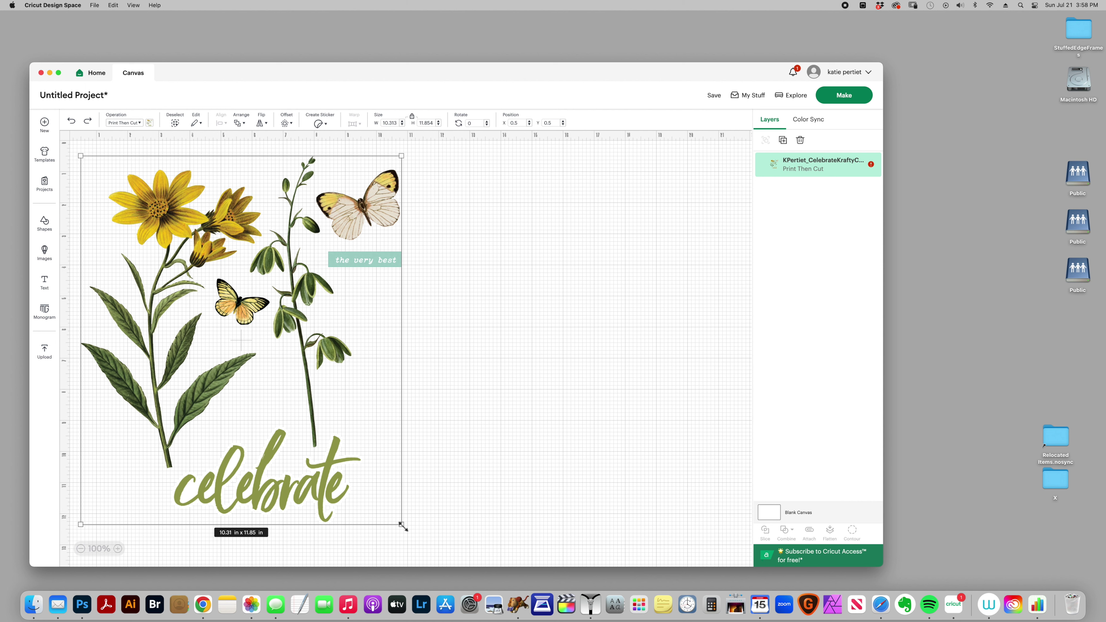
{"action": "left_click_drag", "start_coordinate": [402, 526], "coordinate": [233, 333]}
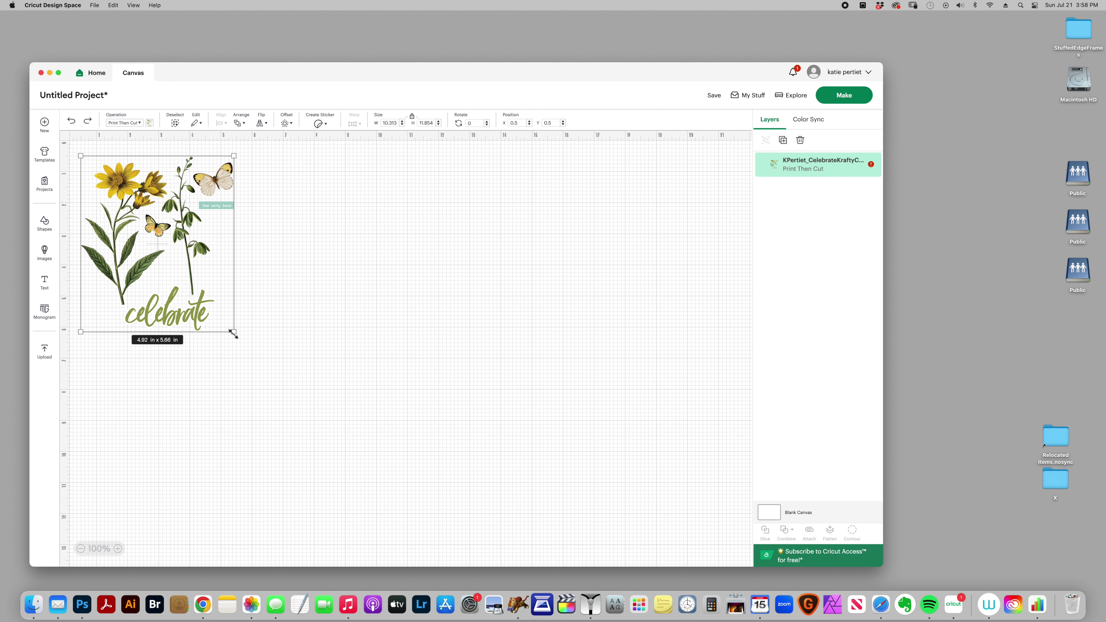
{"action": "left_click_drag", "start_coordinate": [233, 333], "coordinate": [233, 332]}
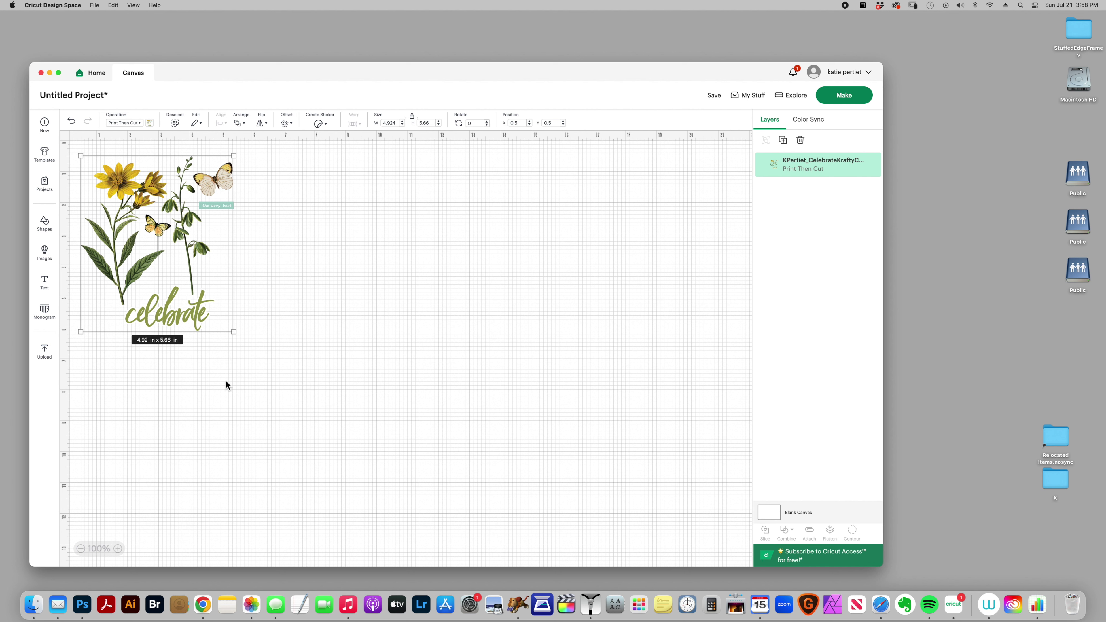